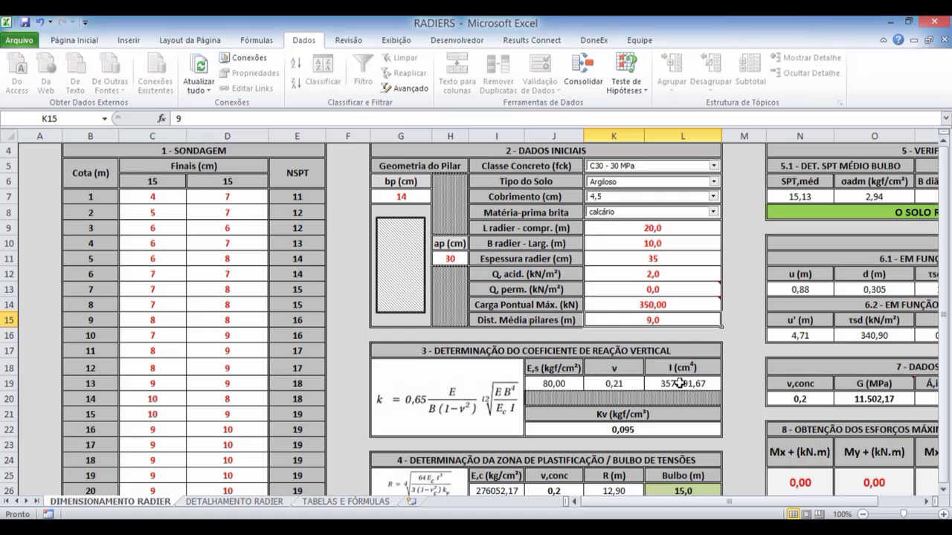
scroll(603, 424, "down", 1)
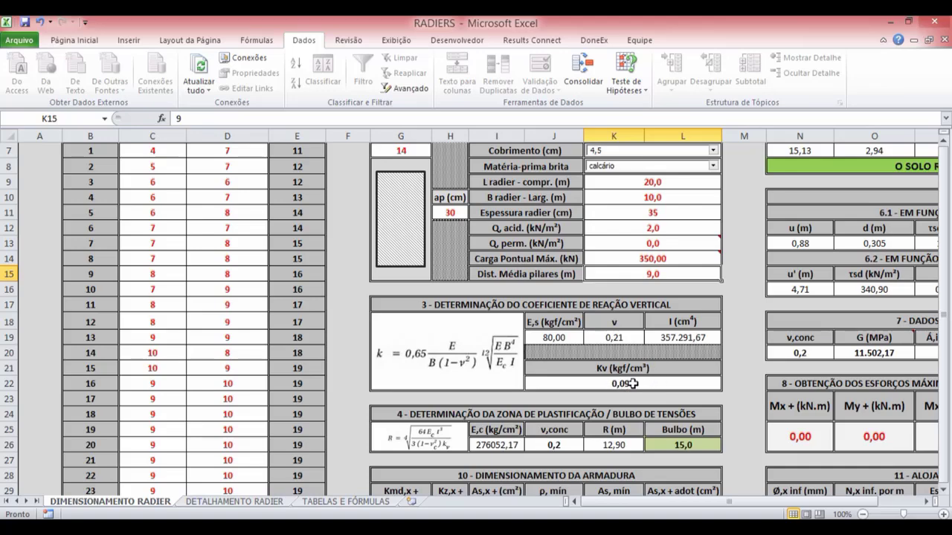
scroll(634, 380, "down", 2)
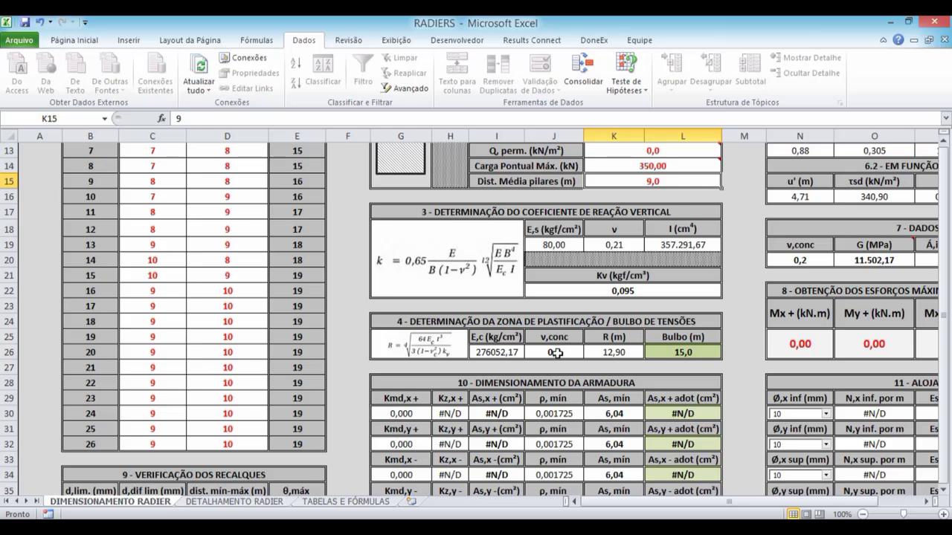
scroll(569, 352, "up", 4)
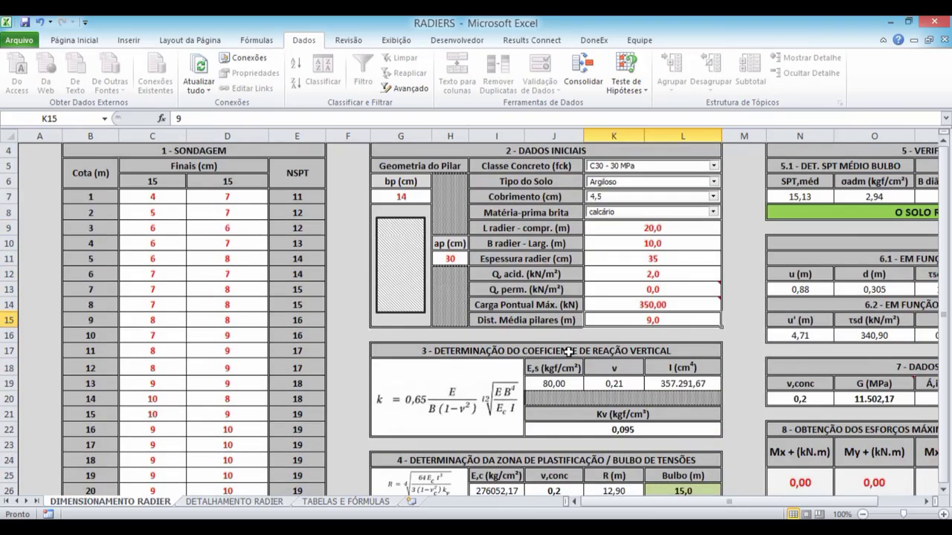
- In the contact pressure check, try 3 and 4 pillars in the influence area and set the incidence to 5 Pilares
left_click_drag(741, 504, 777, 510)
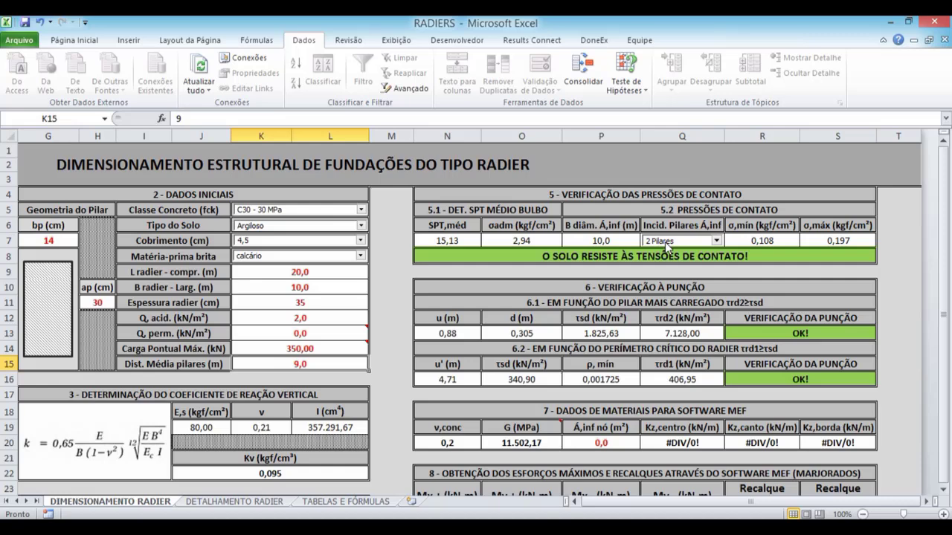
left_click(665, 242)
left_click(665, 242)
left_click(665, 242)
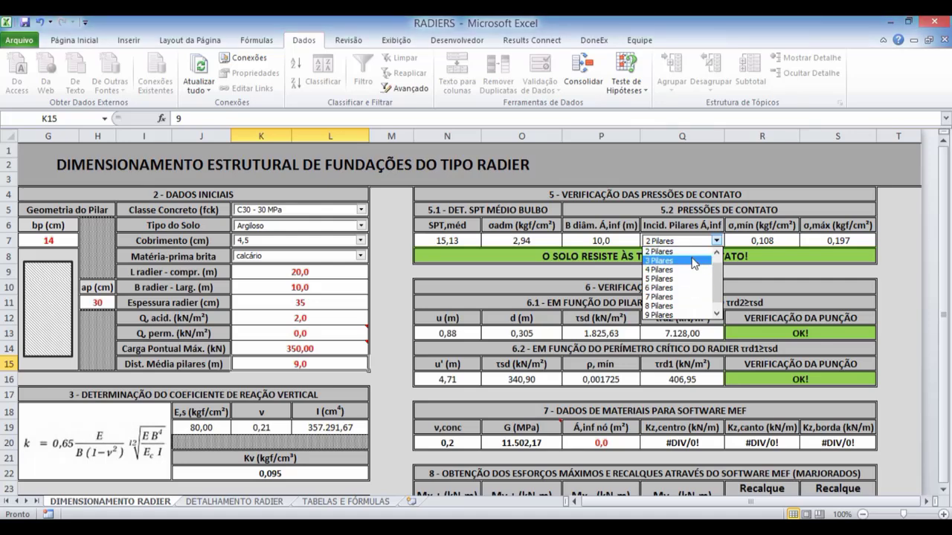
left_click(695, 260)
left_click(681, 242)
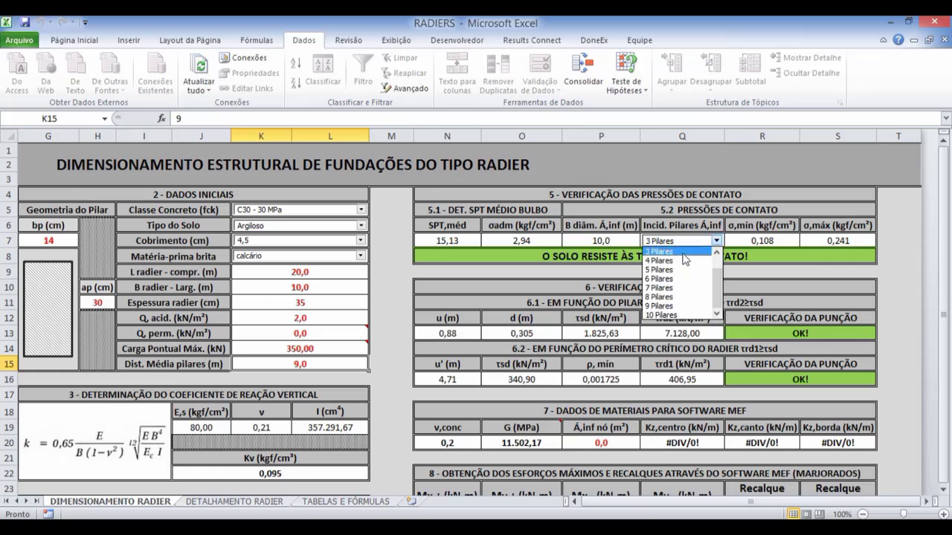
left_click(682, 261)
left_click(679, 243)
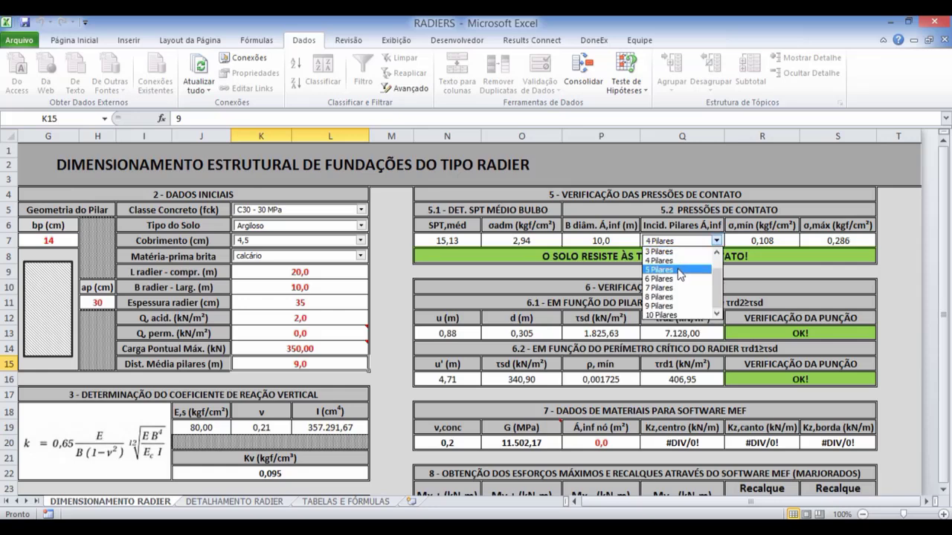
left_click(678, 269)
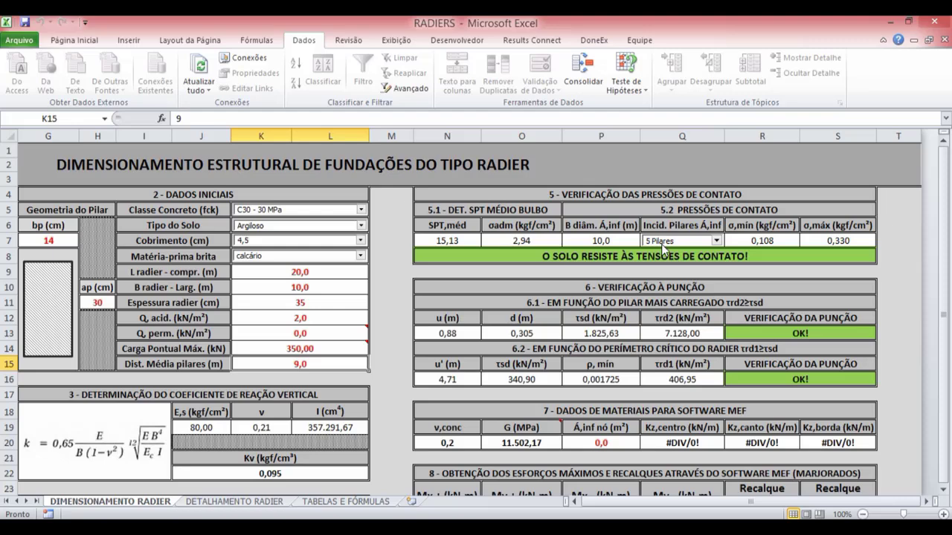
left_click(662, 242)
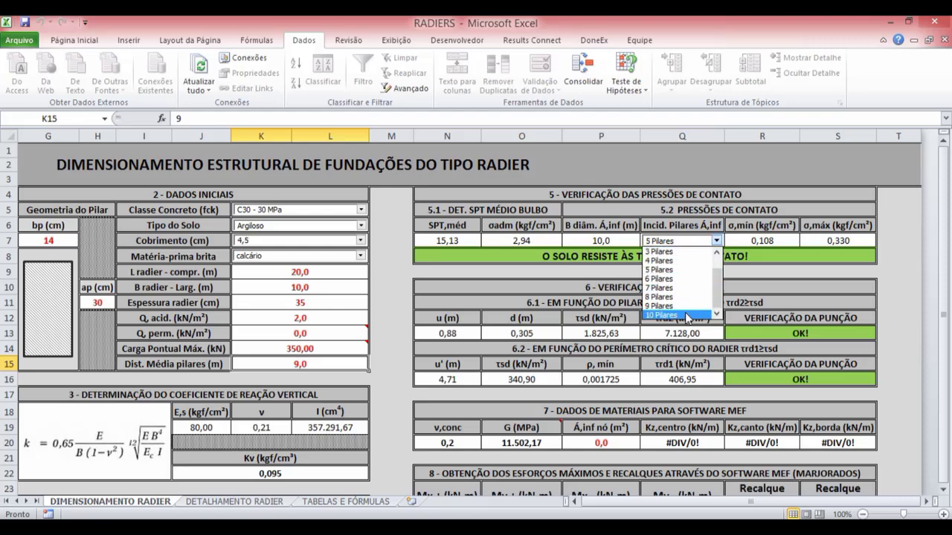
left_click(715, 238)
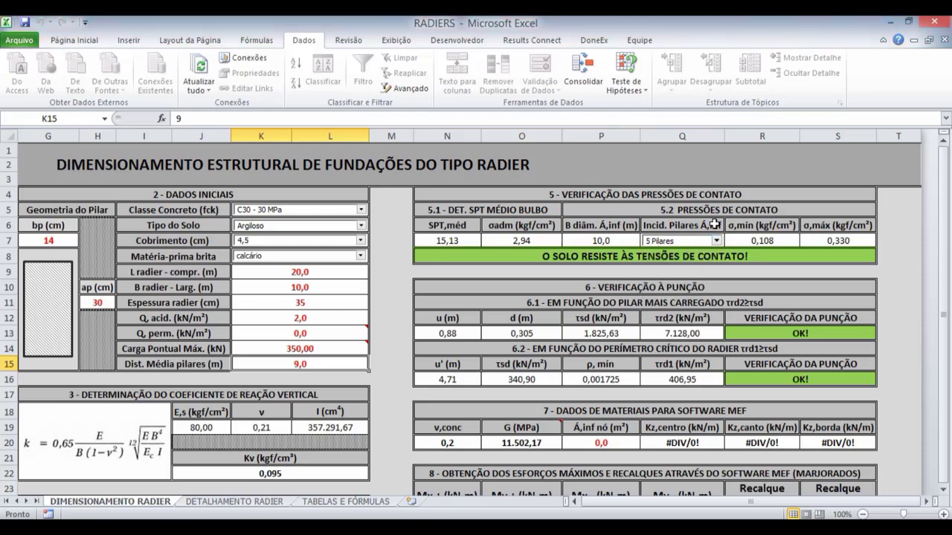
- Set the raft thickness (Espessura radier) to 16 cm in the initial data and check the punching verification
scroll(639, 338, "down", 1)
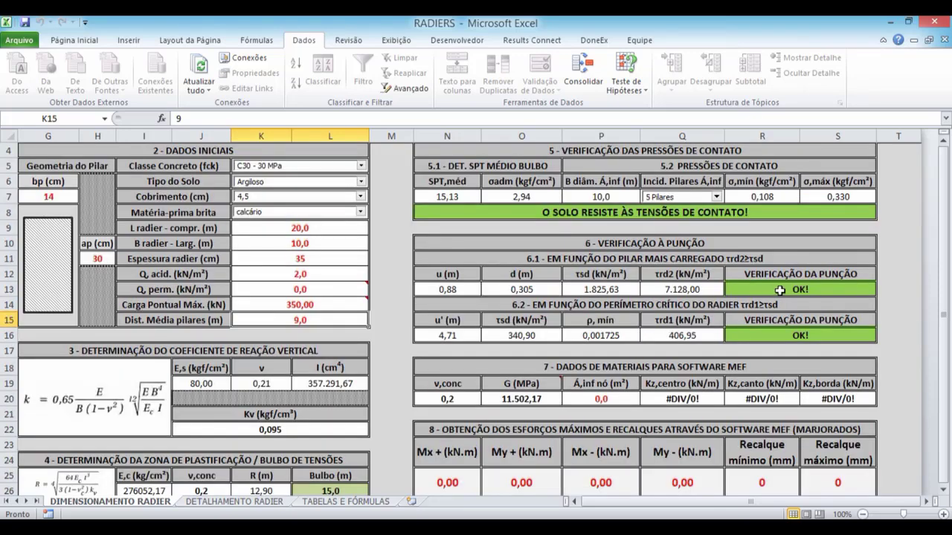
left_click(656, 503)
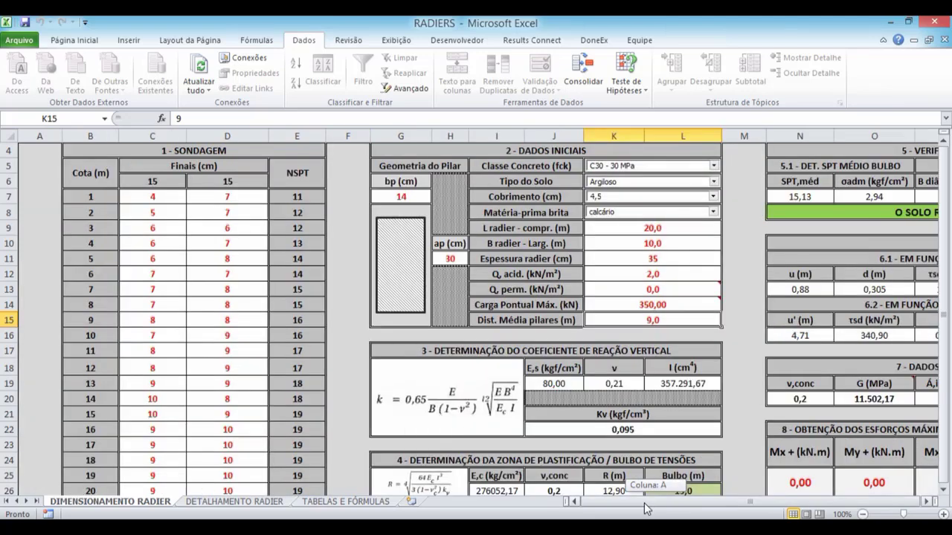
left_click(623, 260)
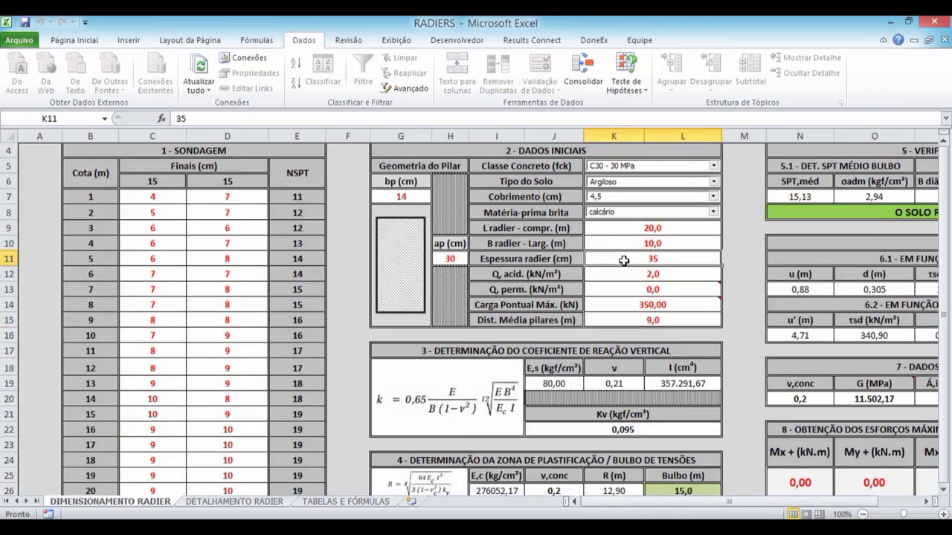
type("16")
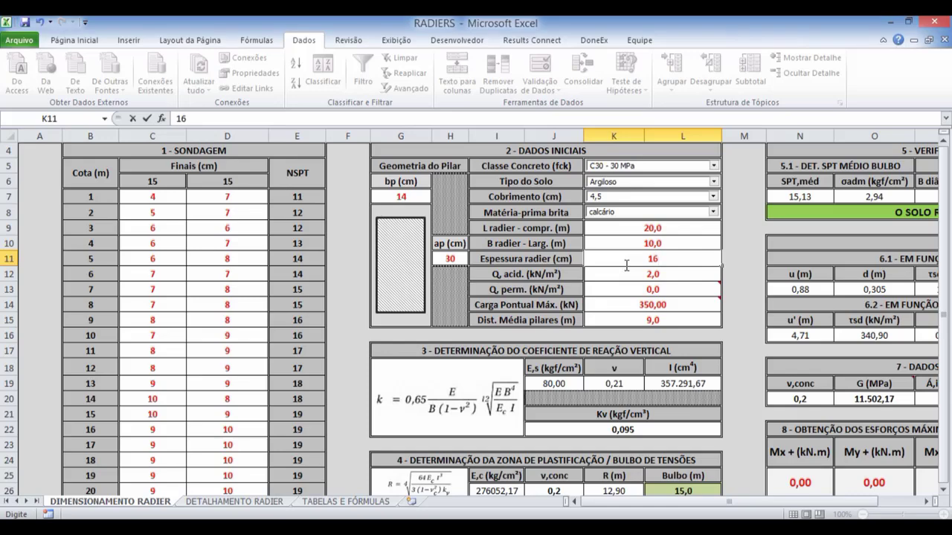
key("Return")
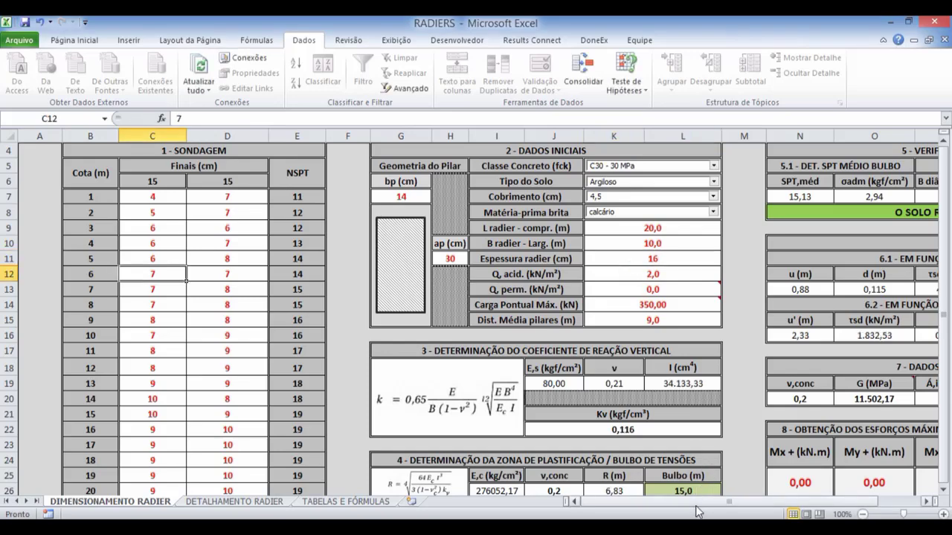
left_click_drag(700, 504, 746, 508)
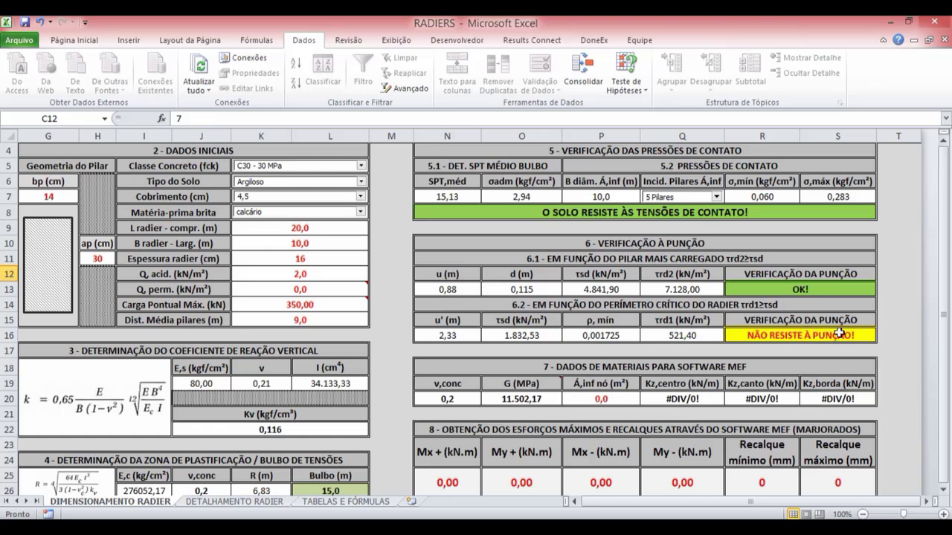
- Restore the raft thickness in the initial data to 35 cm
left_click(339, 261)
type("35")
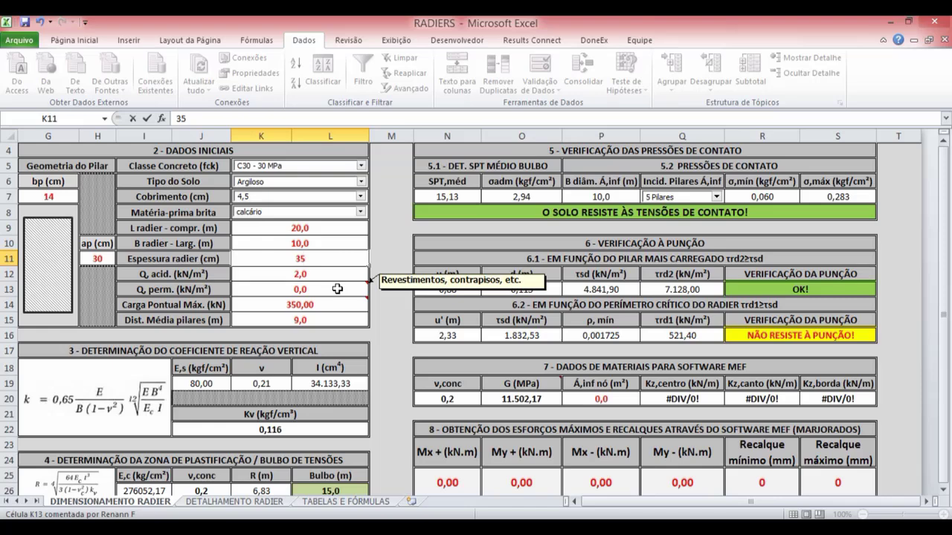
key("Return")
- Set the node influence area (Á,inf nó) to 1,0 m² in the material data for the MEF software
scroll(632, 484, "left", 1)
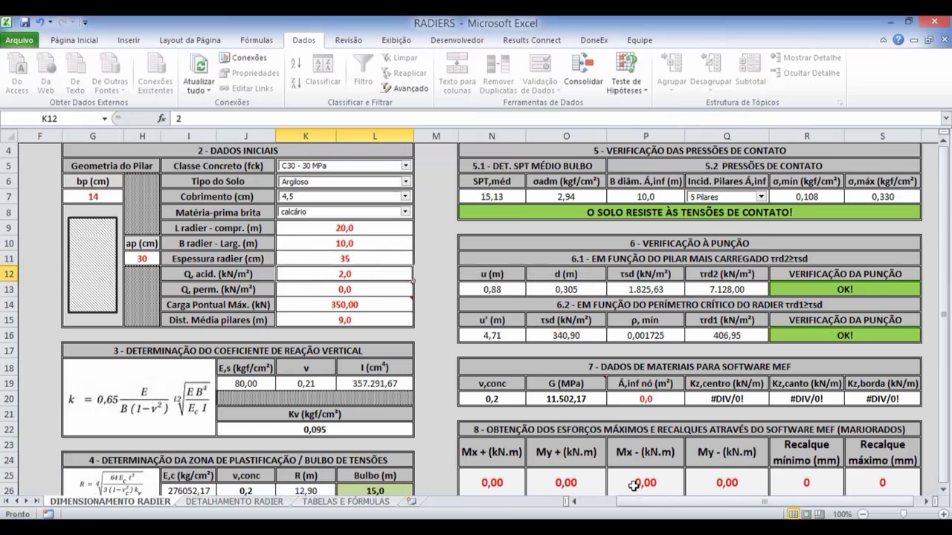
left_click(632, 401)
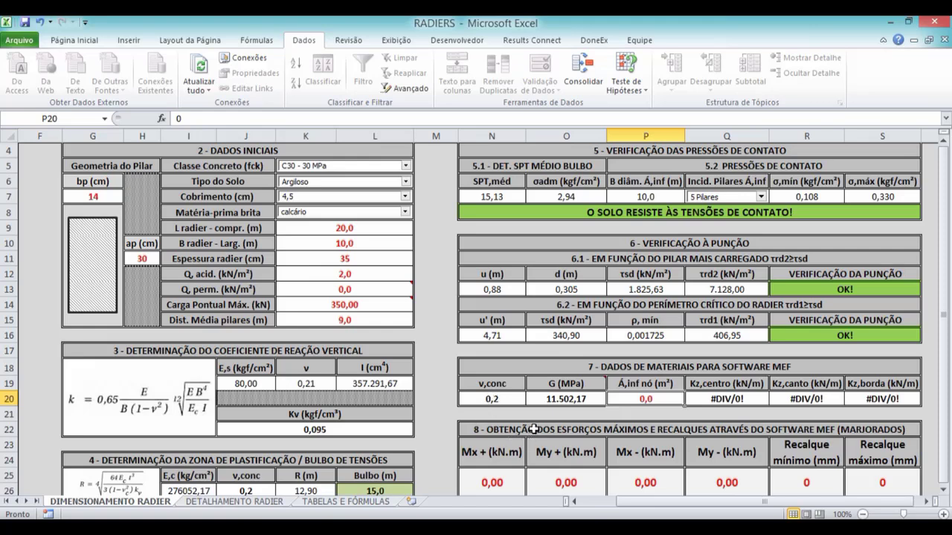
mouse_move(558, 384)
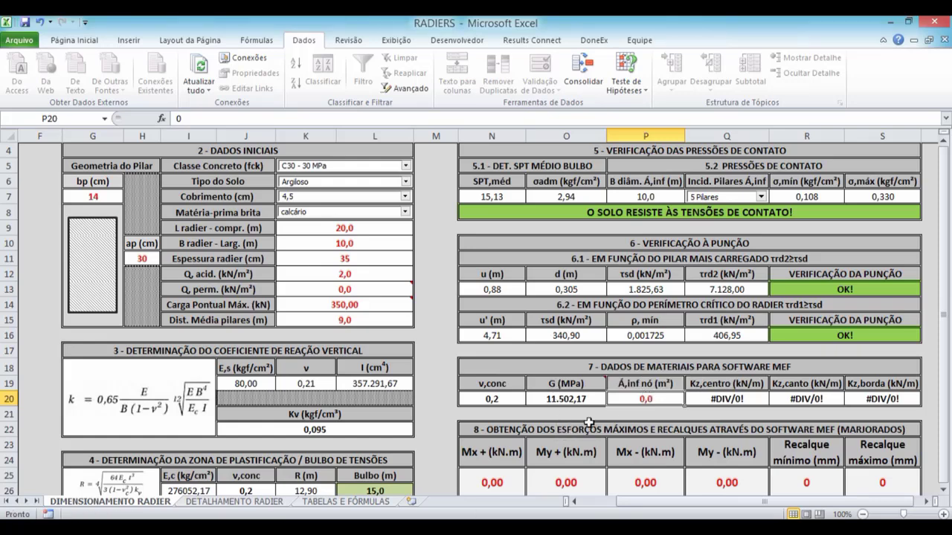
type("1,0")
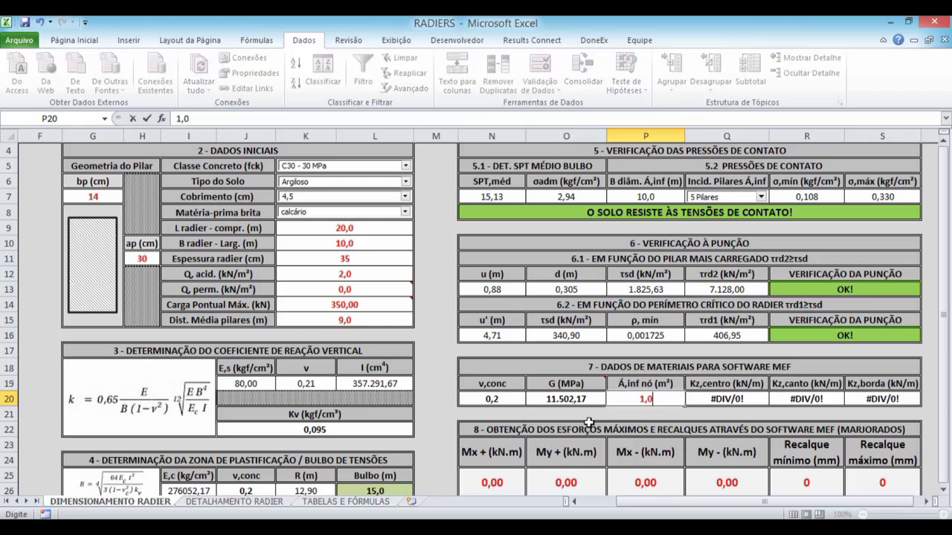
key("Return")
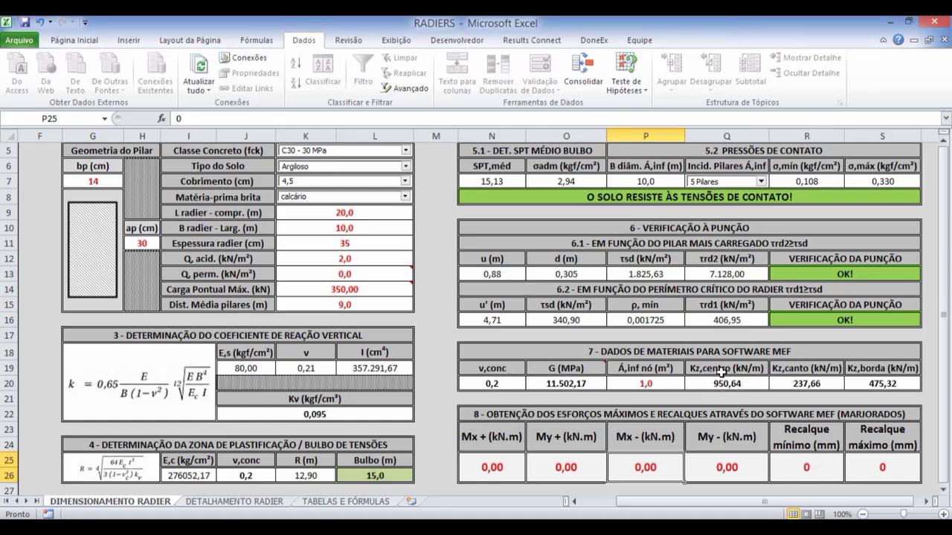
- Review the maximum moment fields in section 8 and show the 03 MOMENTOS image in Windows Photo Viewer
scroll(721, 372, "down", 2)
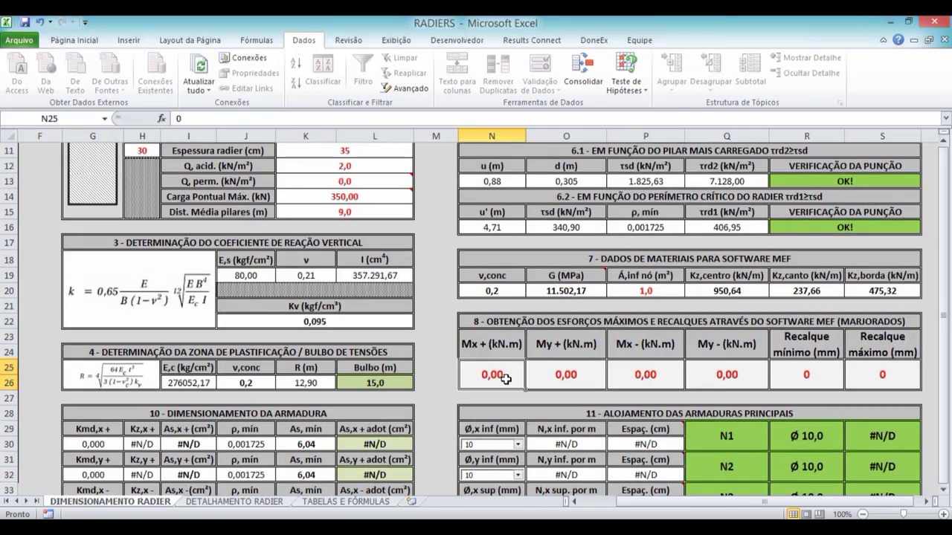
left_click(559, 368)
left_click(638, 371)
left_click(740, 365)
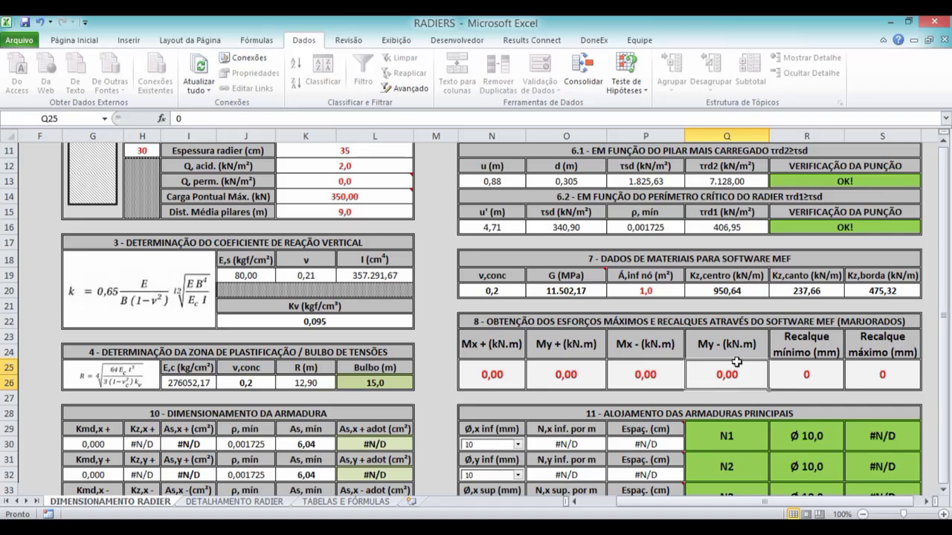
key("alt+Tab")
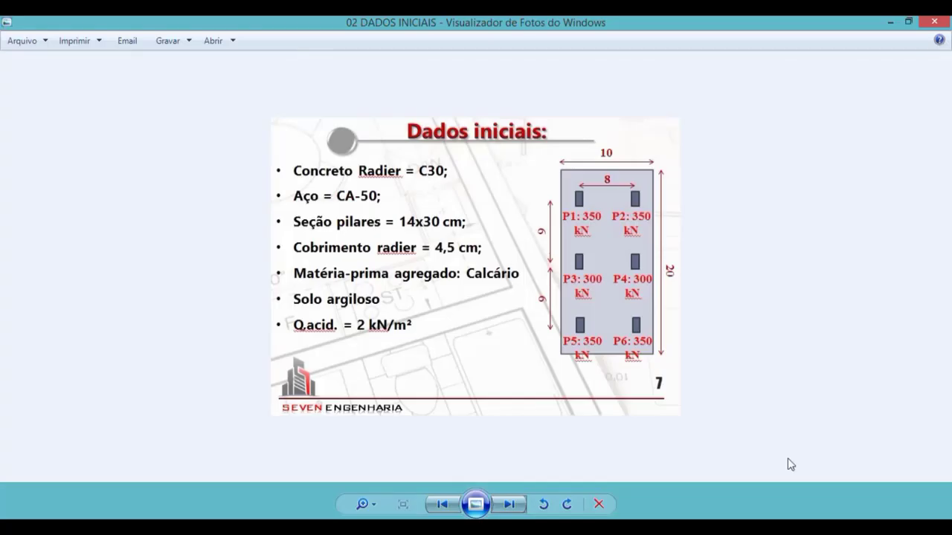
key("Right")
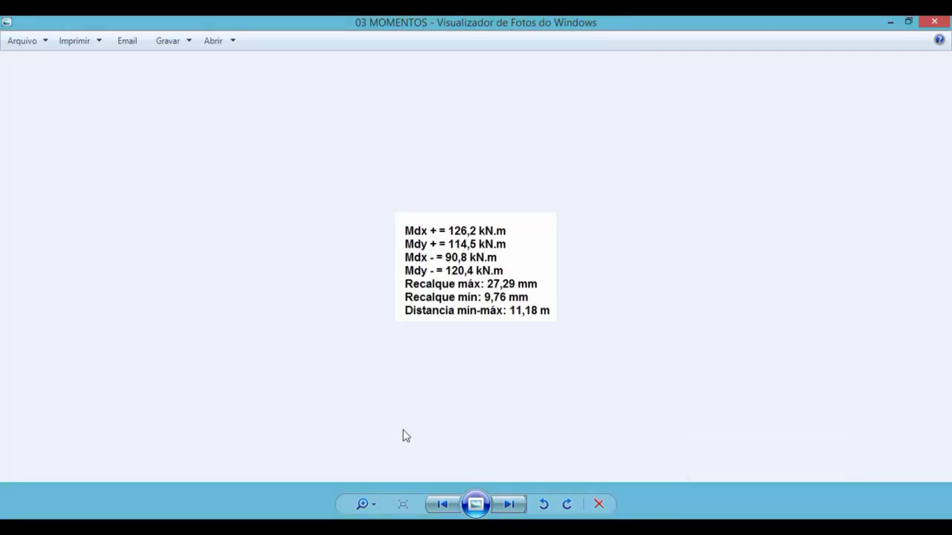
- Back in Excel, enter the positive moments from the image in section 8: Mx+ 126,2 and My+ 114,5 kN.m
key("alt+Tab")
left_click(490, 376)
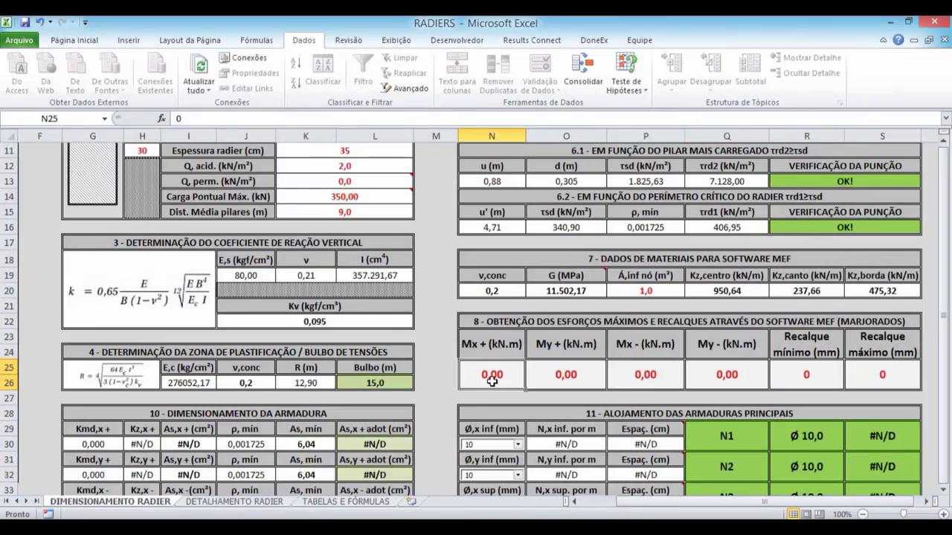
type("126,2")
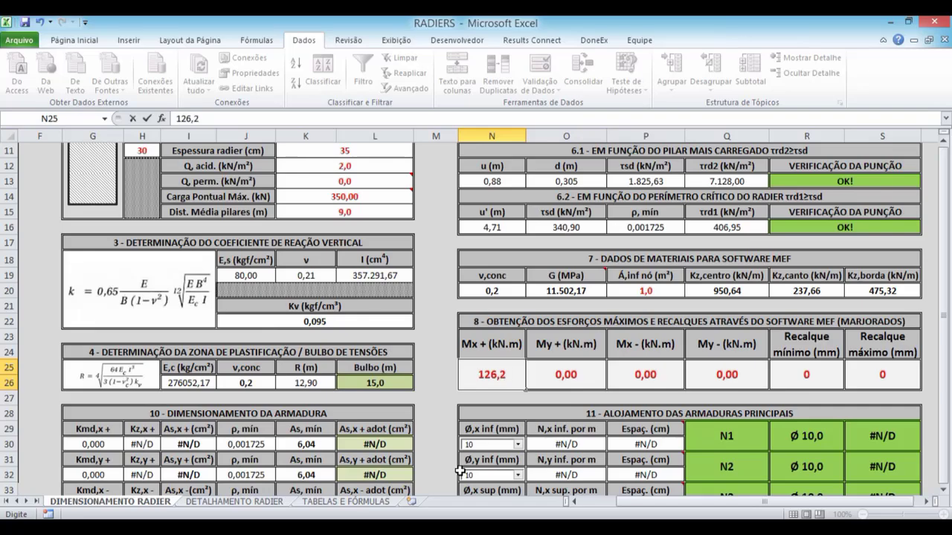
key("alt+Tab")
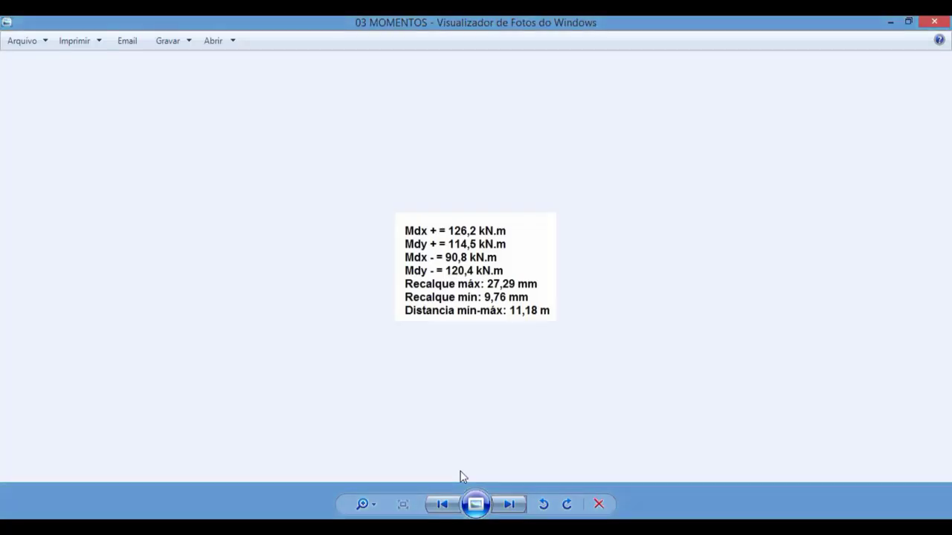
key("alt+Tab")
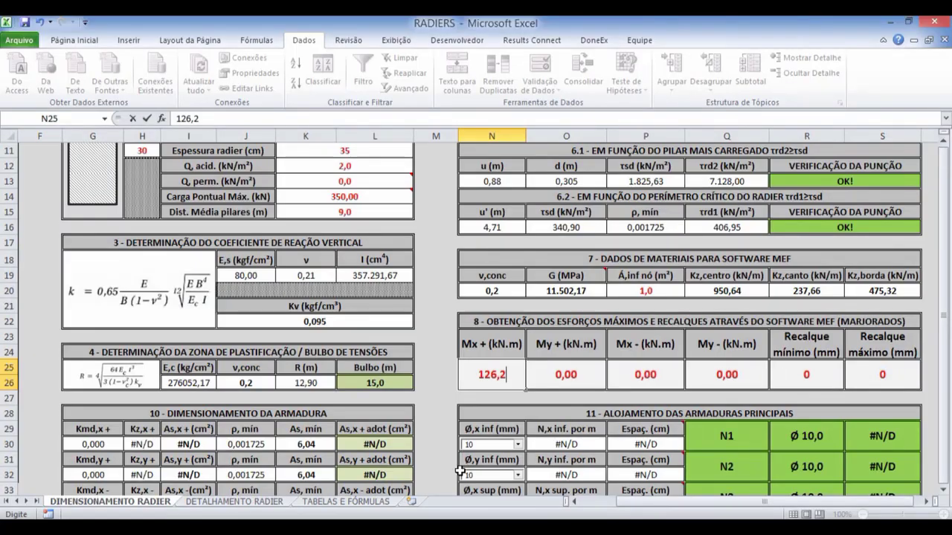
key("Tab")
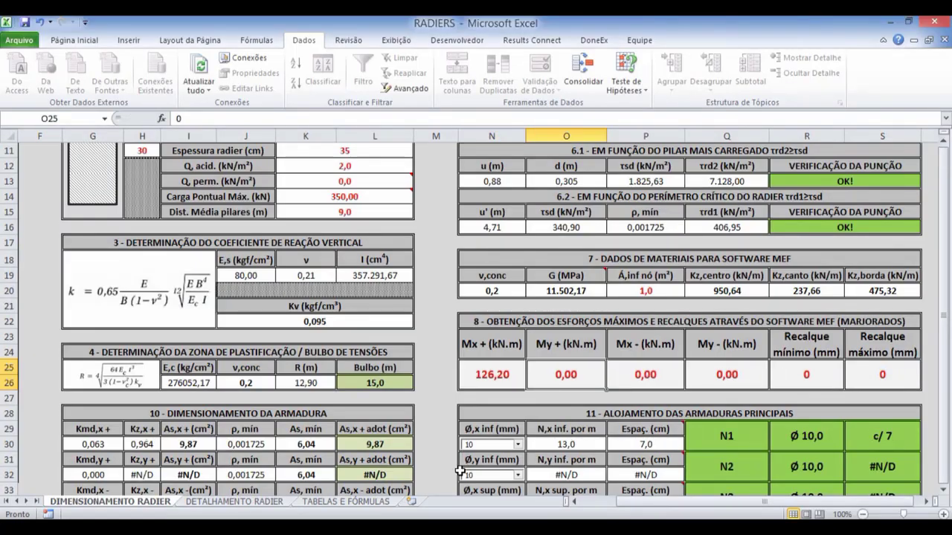
type("114,5")
key("Tab")
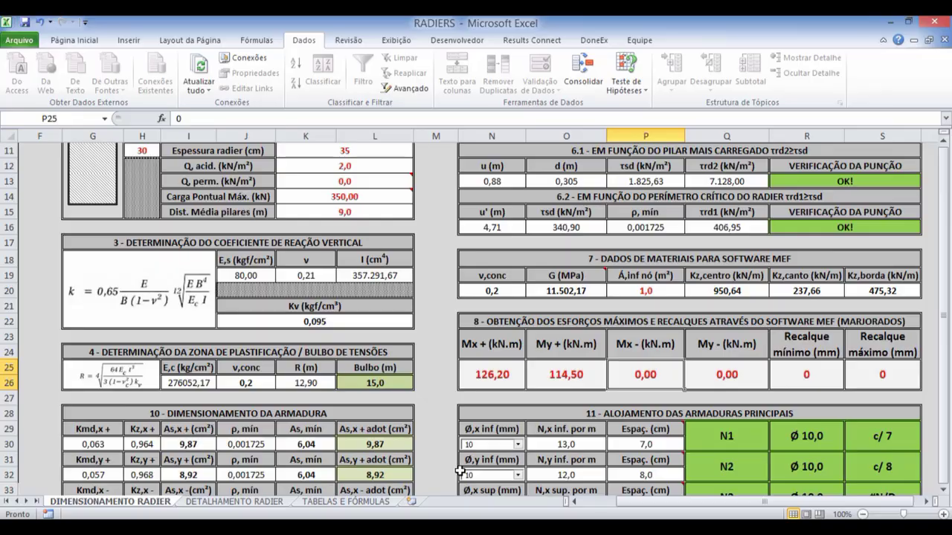
- Enter 90,8 kN.m as the negative moment Mx- in section 8 and return to the 03 MOMENTOS image in Windows Photo Viewer
key("alt+Tab")
key("alt+Tab")
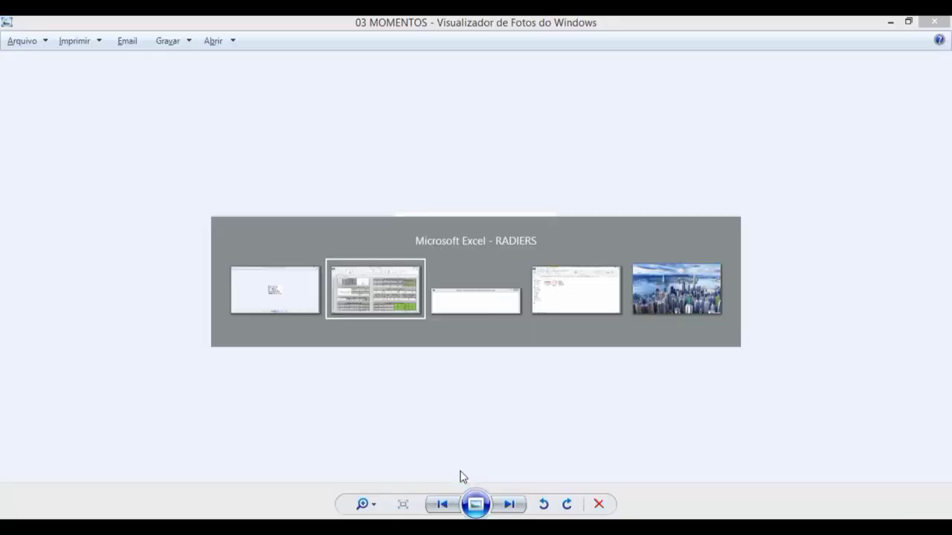
type("90,8")
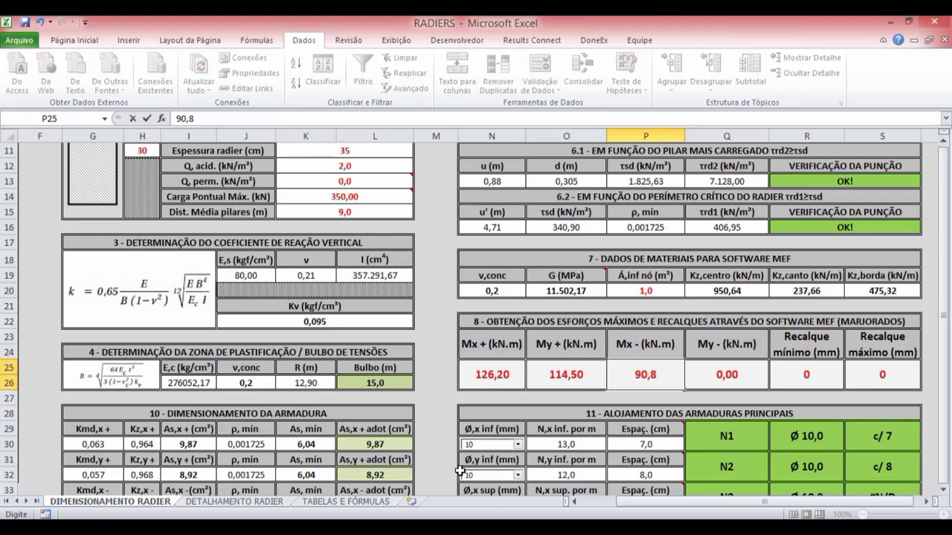
key("Tab")
key("alt+Tab")
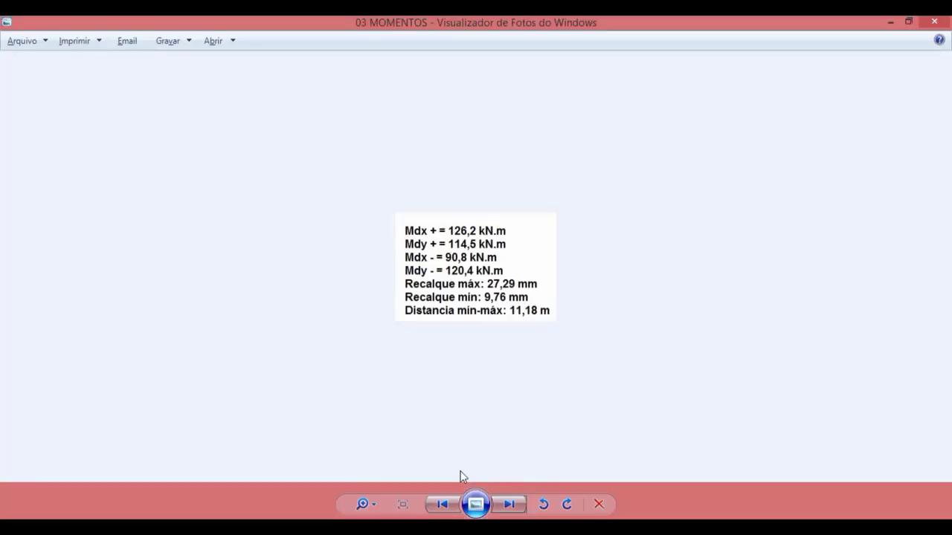
- Enter 120,4 kN.m as the negative moment My- in section 8 of the Excel sheet and return to the 03 MOMENTOS image
key("alt+Tab")
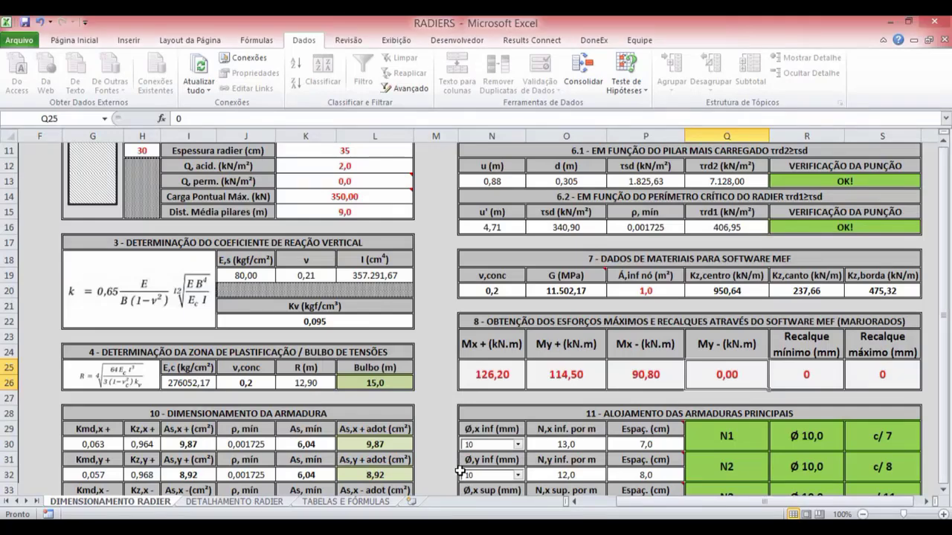
type("120,4")
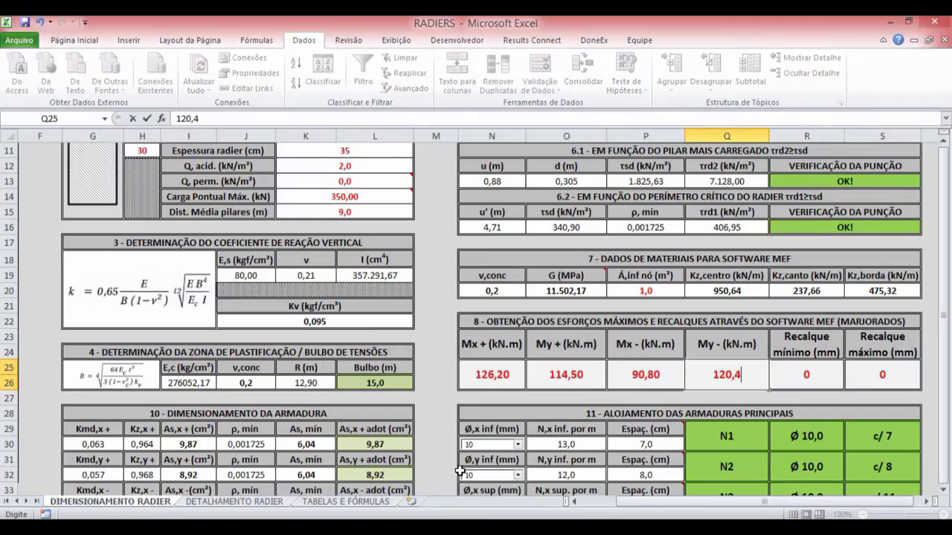
key("Tab")
key("alt+Tab")
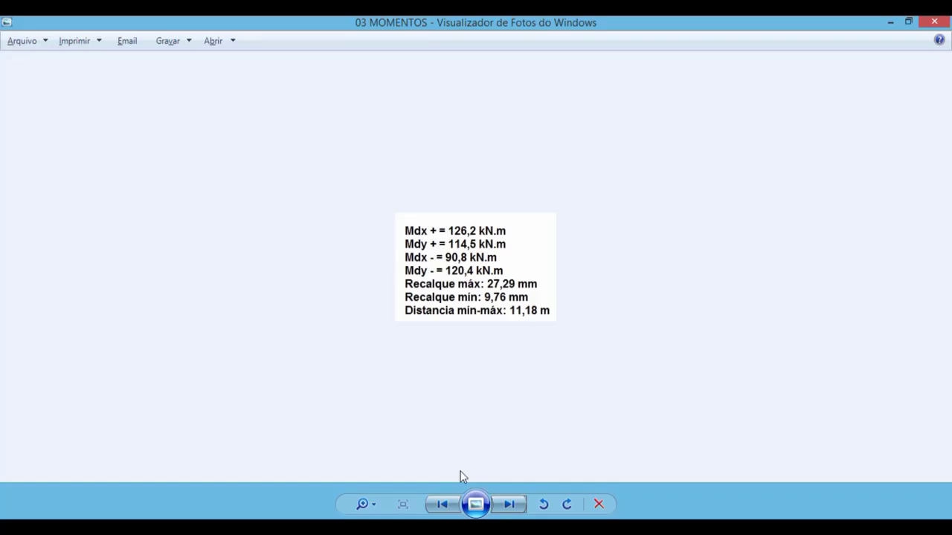
- Back in Excel, enter the settlements from the image in section 8: Recalque mínimo 9,76 mm and Recalque máximo 27,29 mm
key("alt+Tab")
type("9,76")
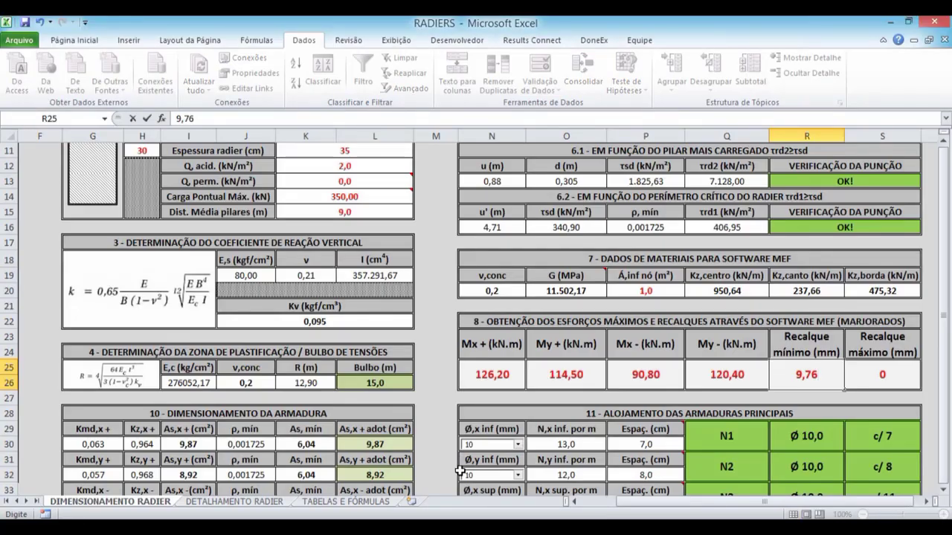
key("Return")
key("alt+Tab")
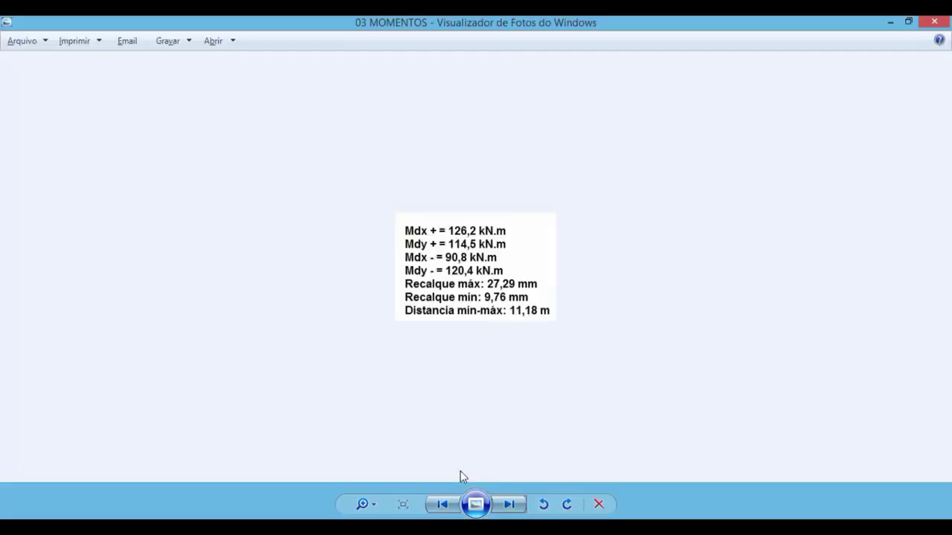
key("alt+Tab")
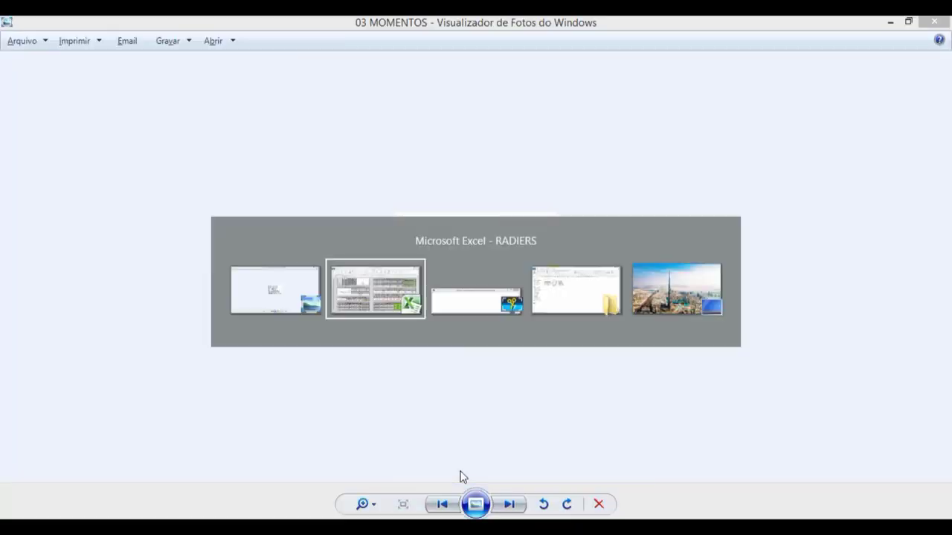
type("27,29")
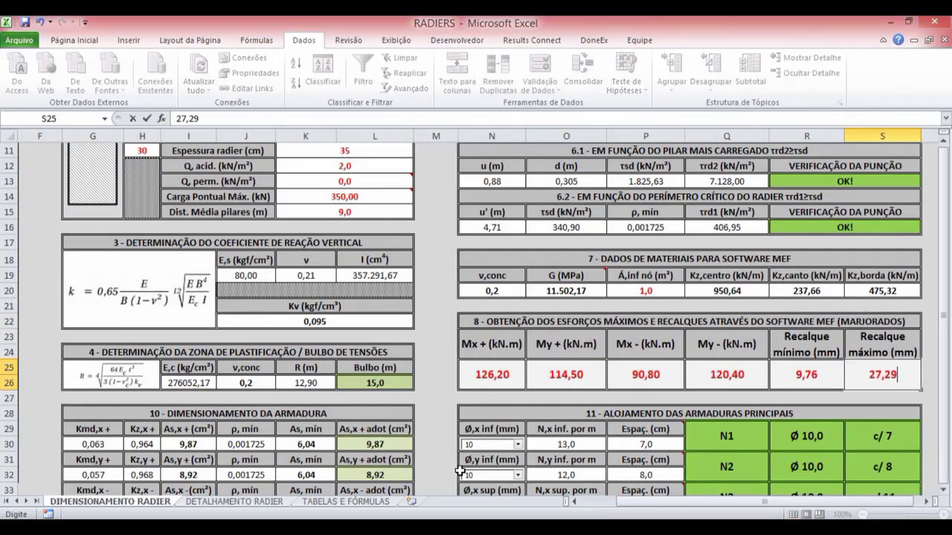
key("Return")
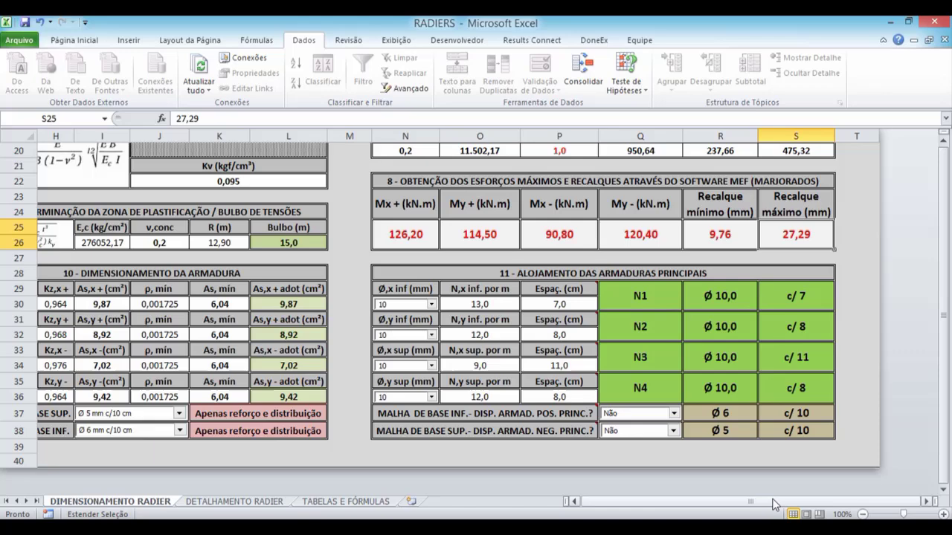
- Compare the adopted steel areas in section 10 with the ÁREAS DE AÇO image in Windows Photo Viewer and return to Excel
left_click_drag(771, 500, 732, 500)
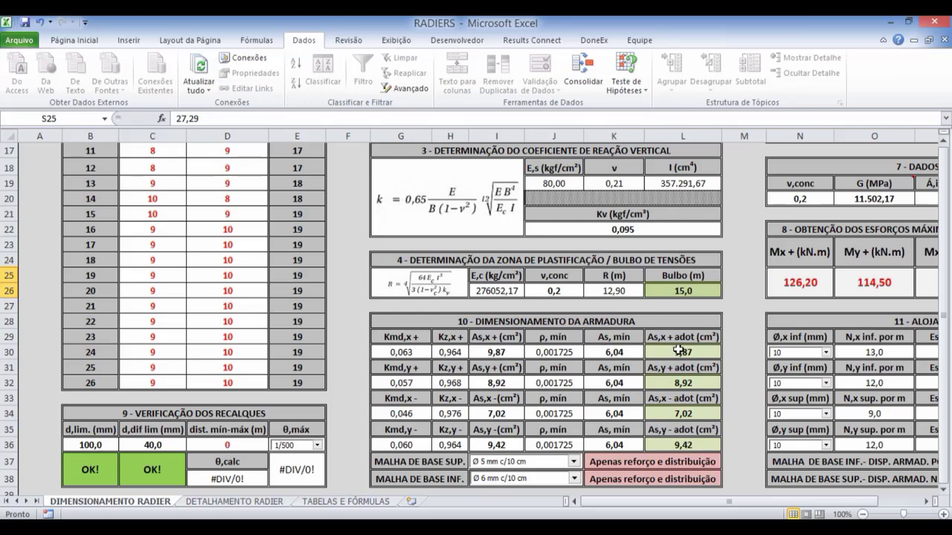
mouse_move(768, 528)
left_click(767, 465)
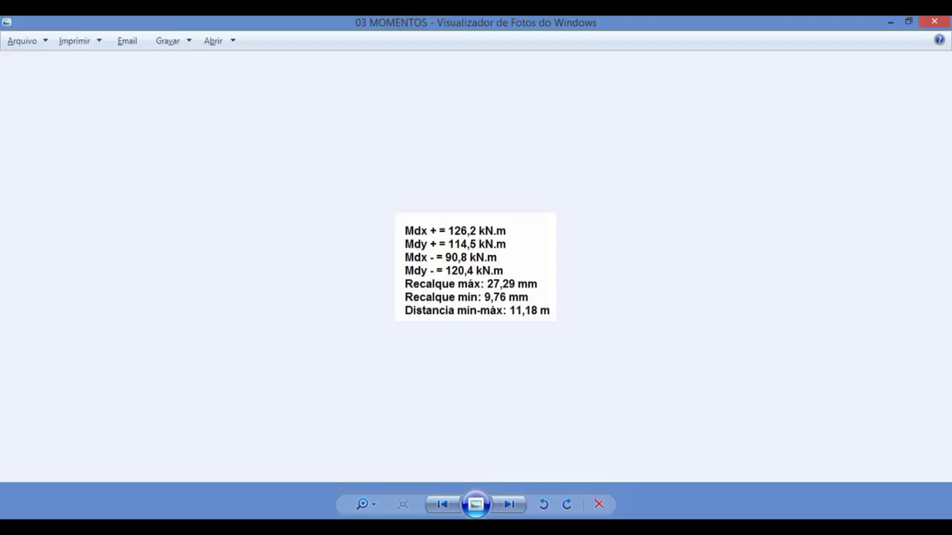
key("Right")
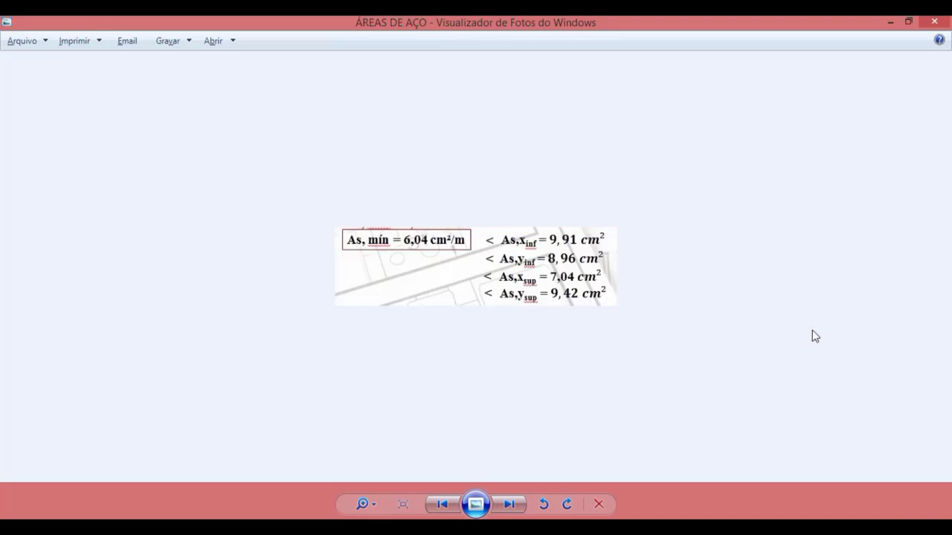
key("alt+Tab")
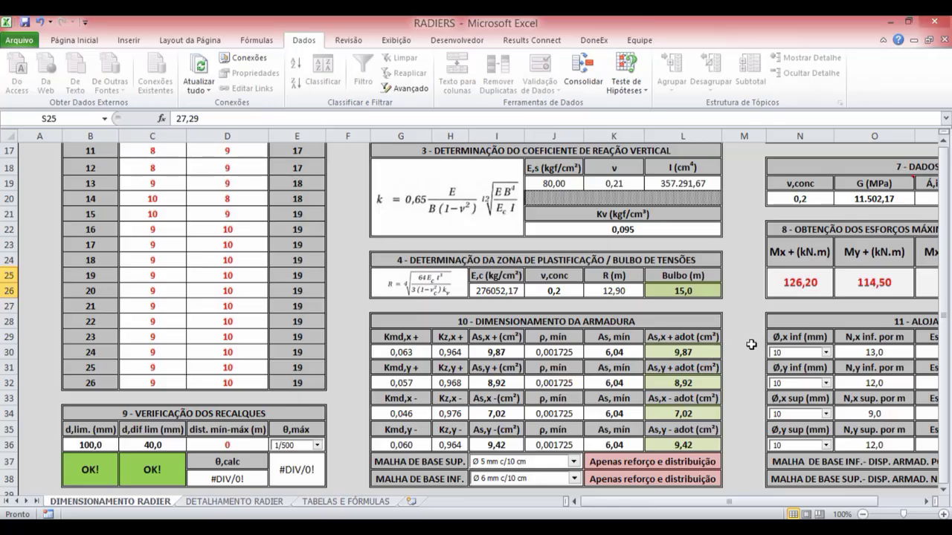
key("alt+Tab")
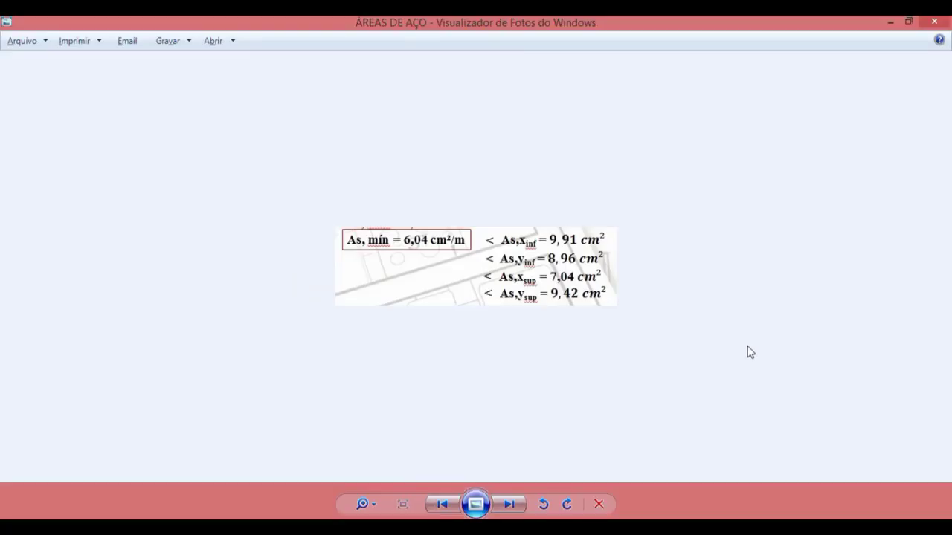
key("alt+Tab")
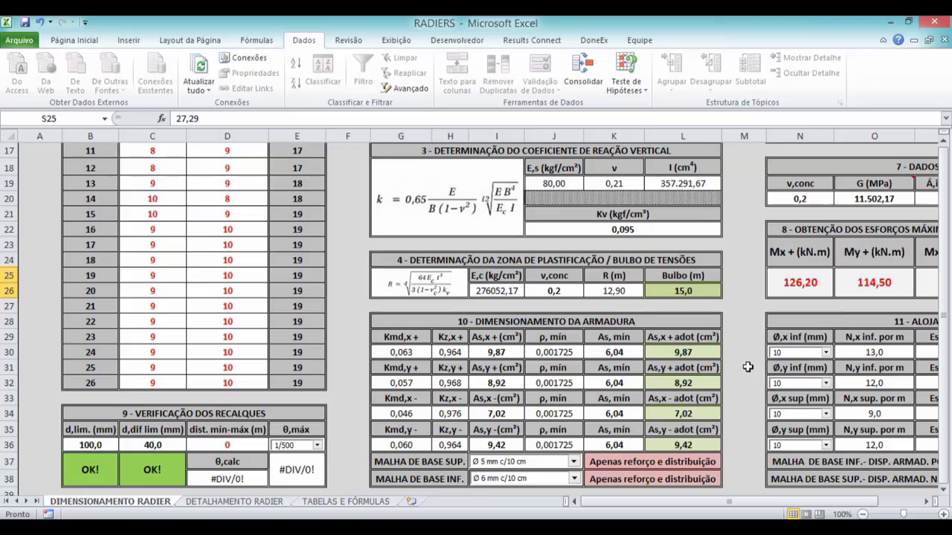
key("alt+Tab")
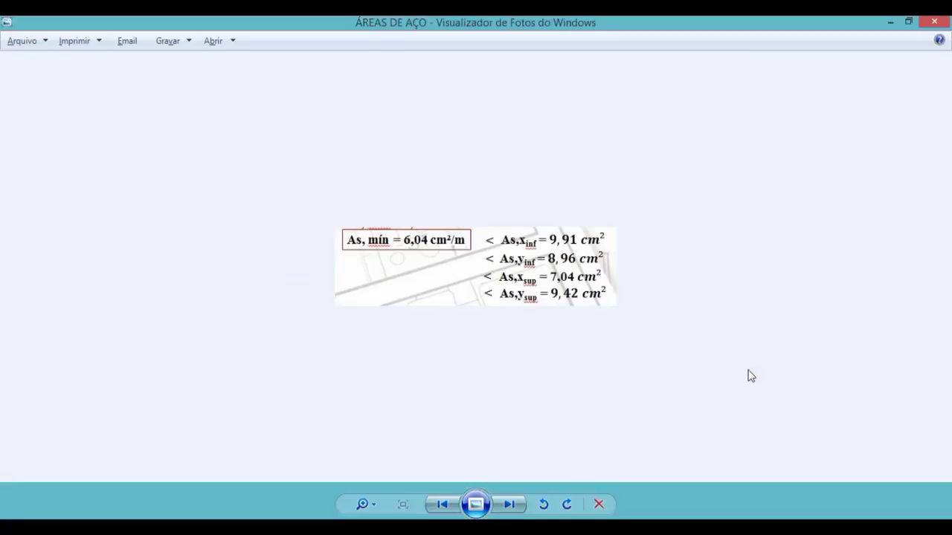
key("alt+Tab")
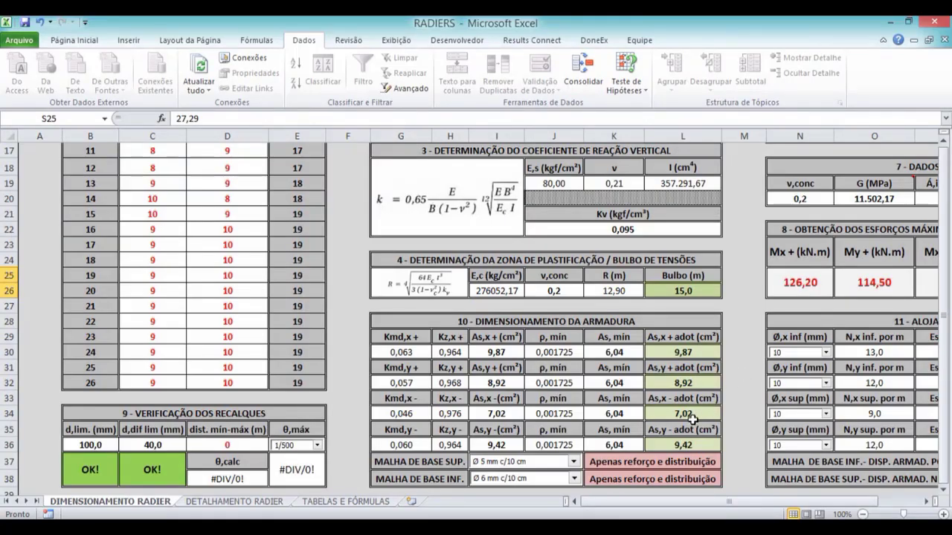
key("alt+Tab")
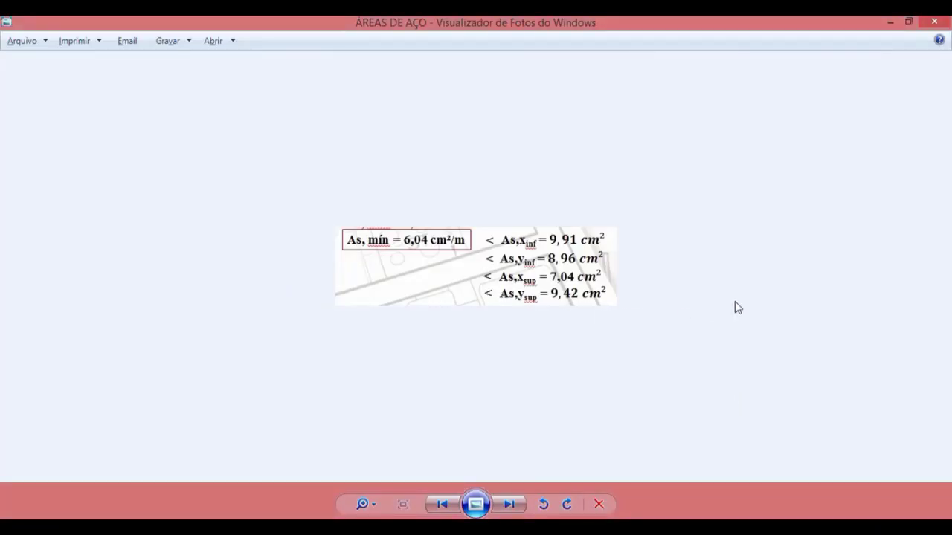
key("alt+Tab")
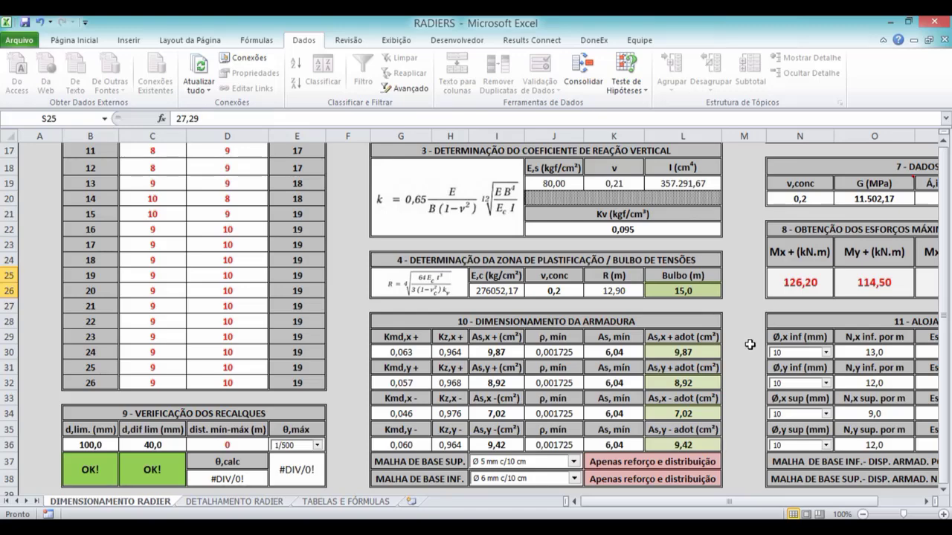
- Try Ø 4.2 mm c/10 cm and c/15 cm for MALHA DE BASE SUP. in section 10 and settle on Ø 10 mm c/10 cm
scroll(744, 342, "down", 1)
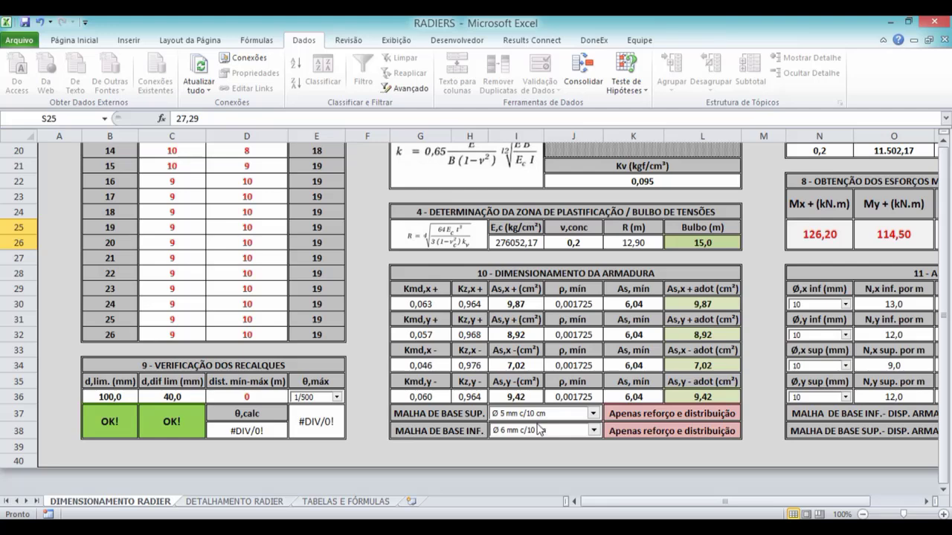
left_click(593, 414)
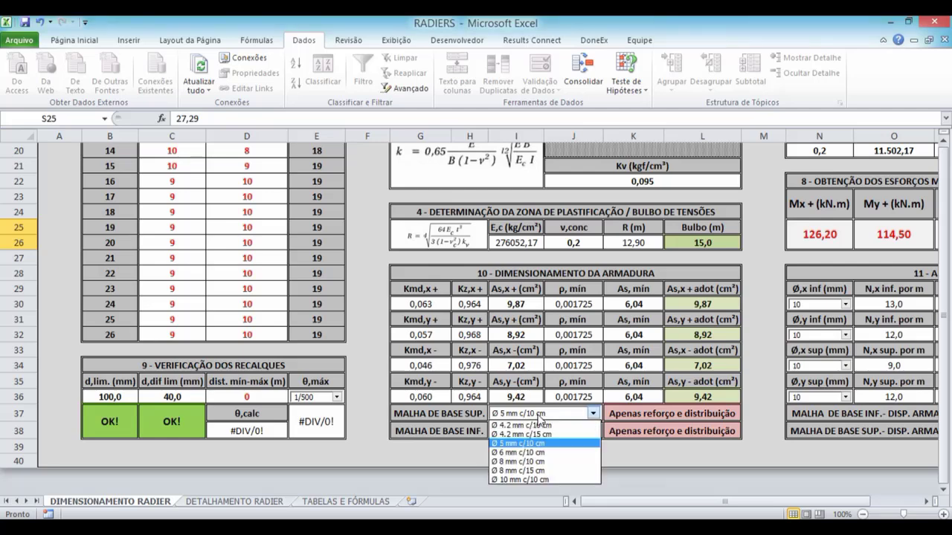
left_click(552, 424)
left_click(551, 414)
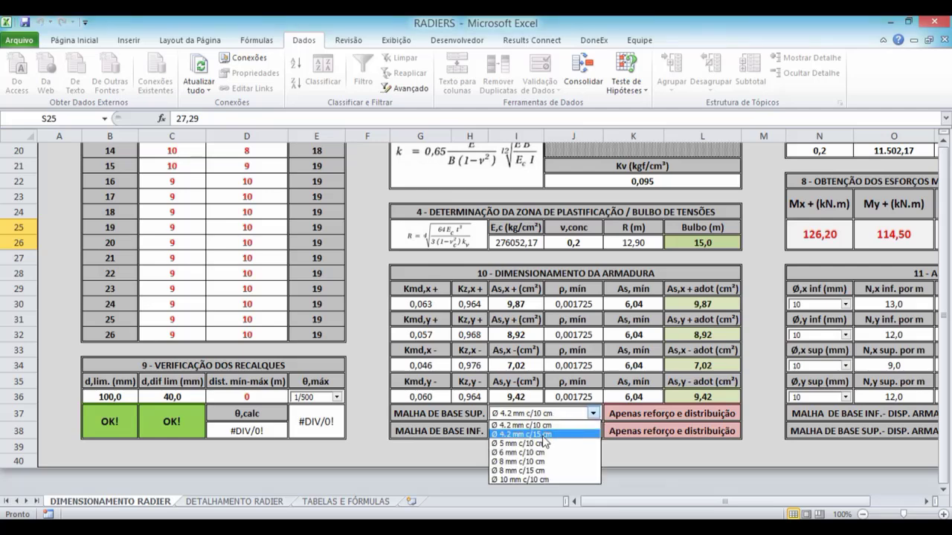
left_click(543, 434)
left_click(547, 416)
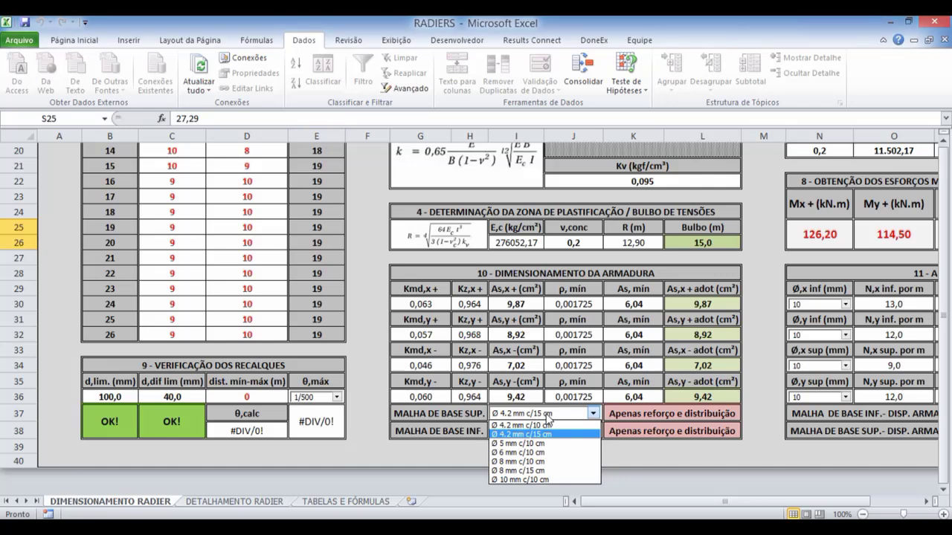
left_click(542, 479)
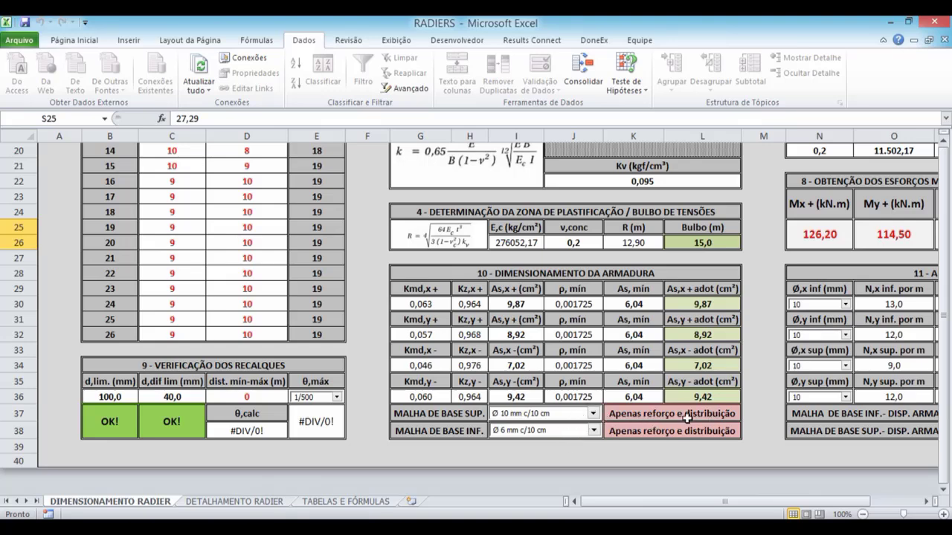
- Set MALHA DE BASE INF. in section 10 to Ø 10 mm c/10 cm and review the available sizes for both base meshes
left_click(573, 433)
left_click(559, 502)
left_click(593, 430)
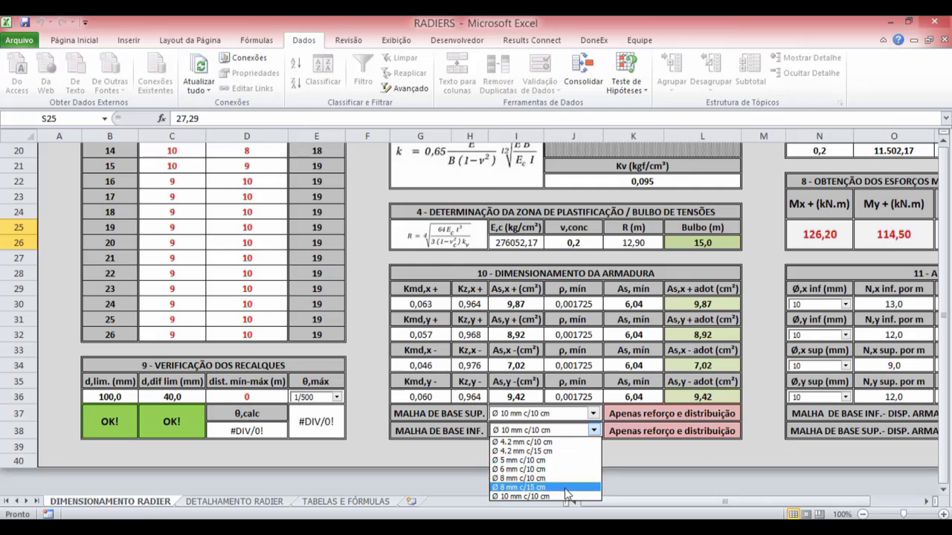
left_click(580, 432)
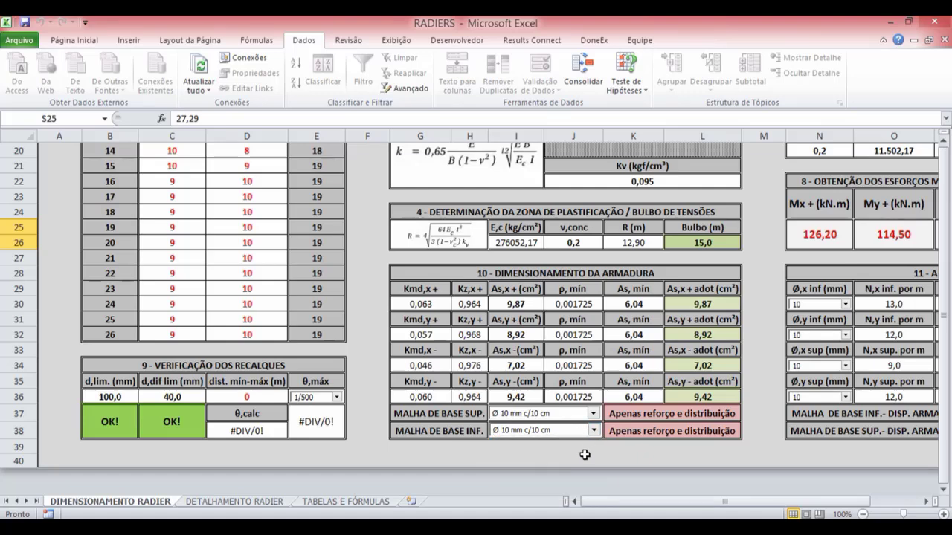
left_click(592, 414)
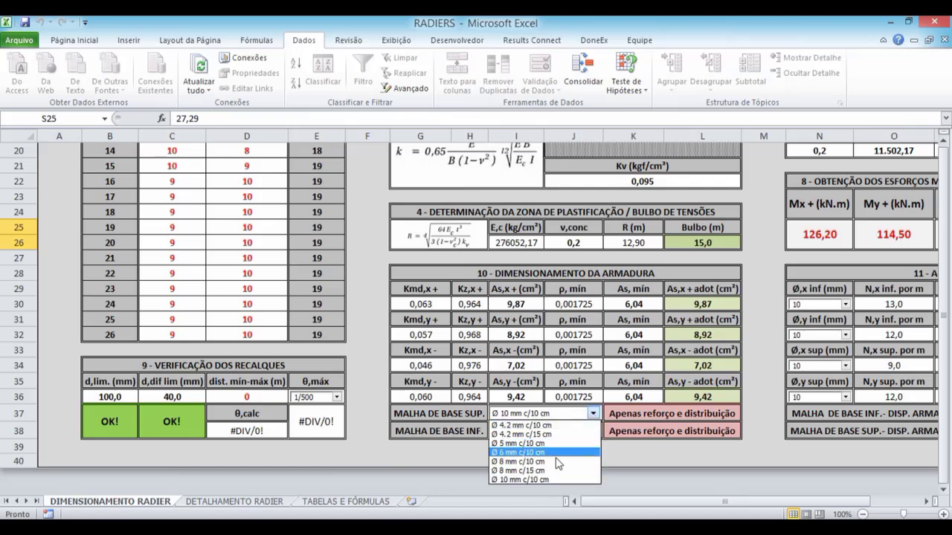
left_click(612, 418)
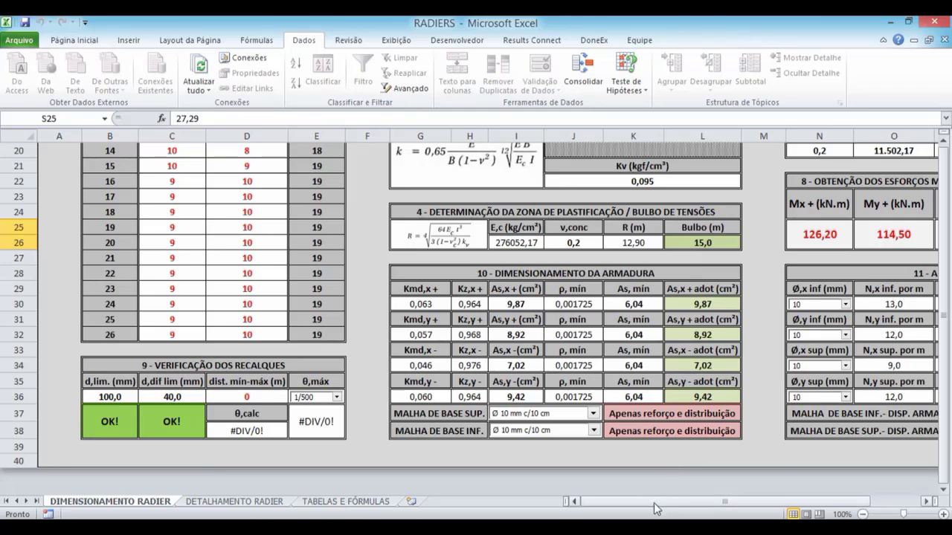
- Test bar diameters of 12,5 mm and 20 mm for Ø,x inf in section 11
left_click_drag(652, 504, 714, 500)
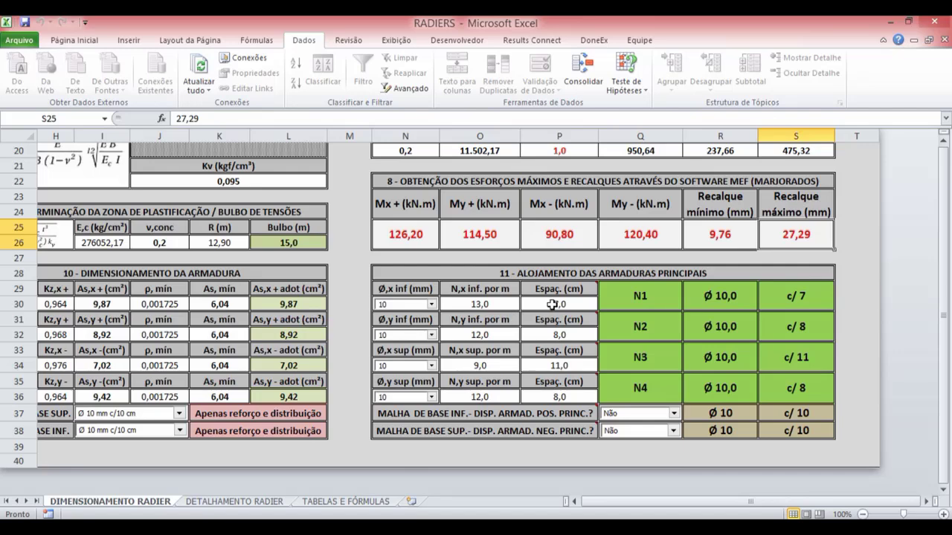
left_click(428, 304)
left_click(416, 340)
left_click(430, 304)
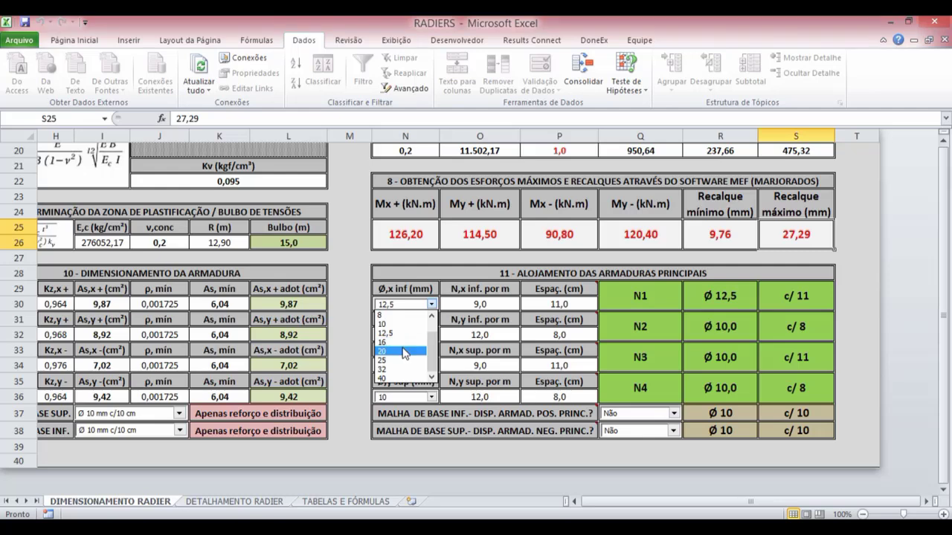
left_click(407, 354)
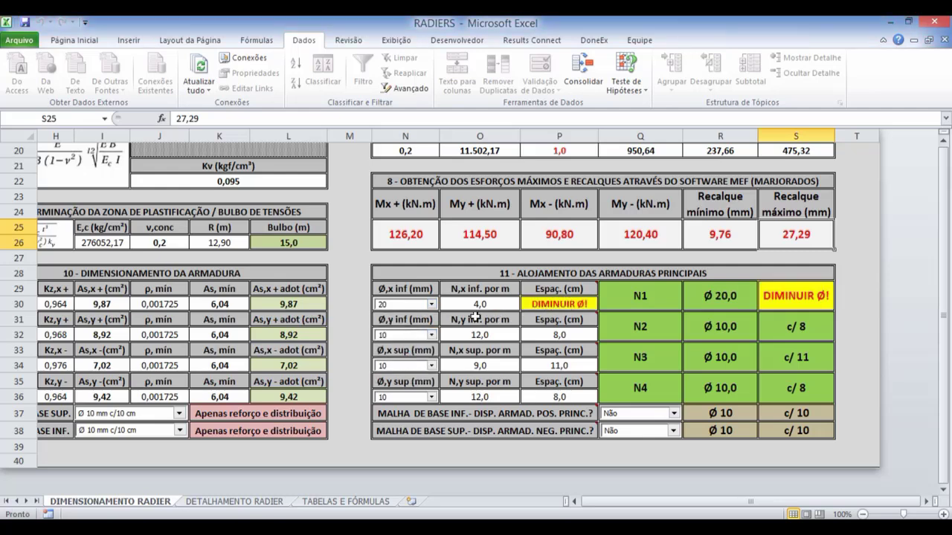
- Test a 5 mm bar diameter for Ø,x inf in section 11 and restore it to 10 mm
left_click(430, 304)
left_click_drag(437, 349, 436, 327)
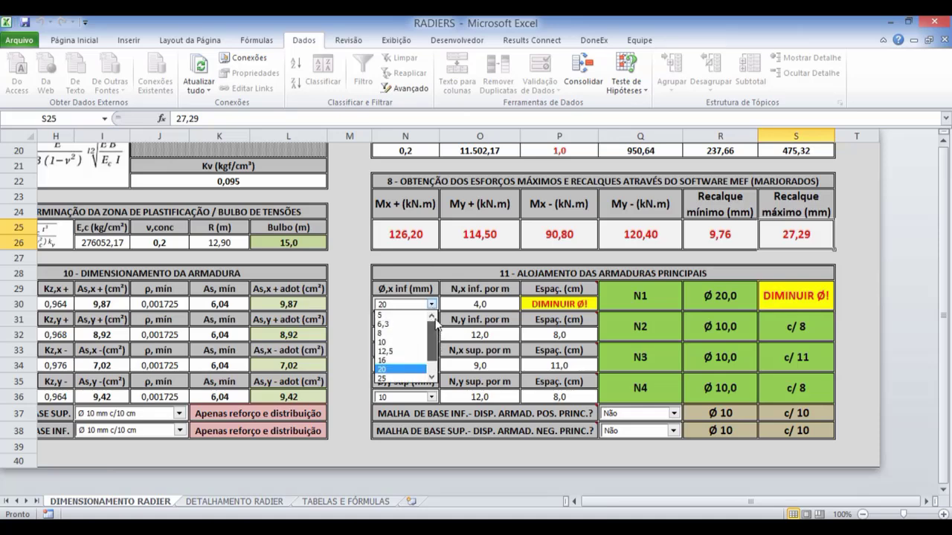
left_click(387, 315)
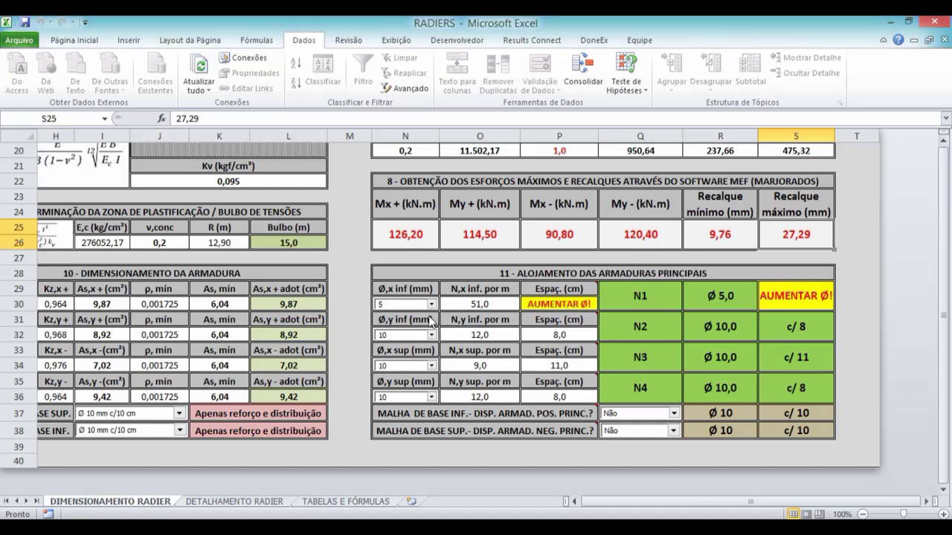
left_click(431, 304)
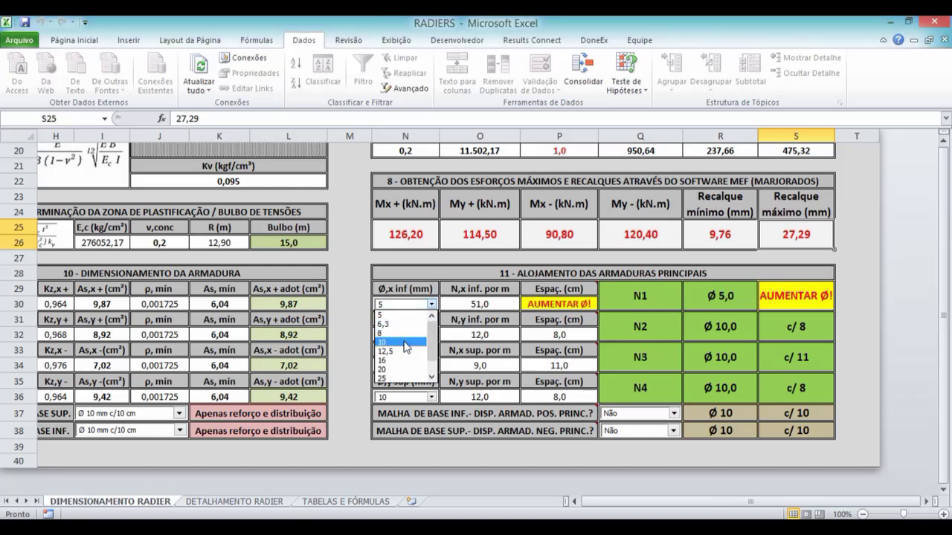
left_click(405, 343)
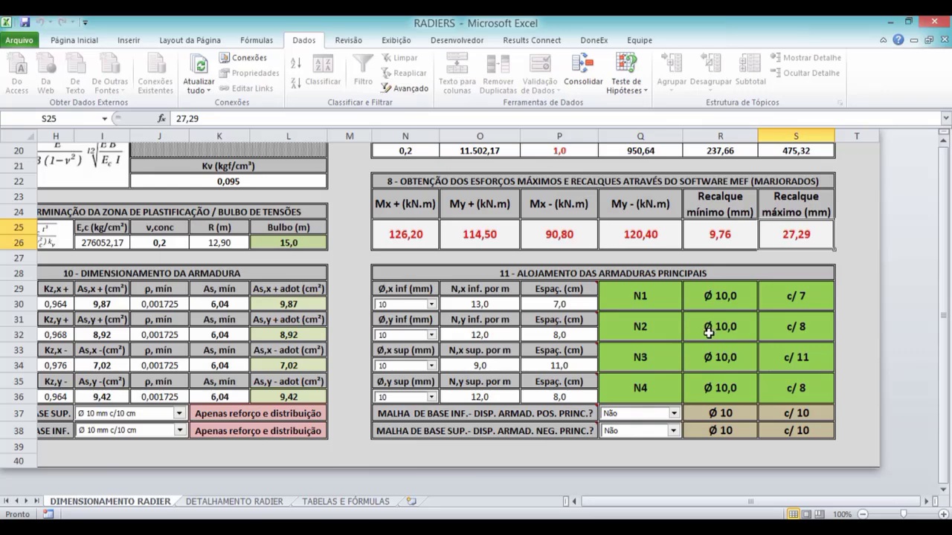
mouse_move(565, 422)
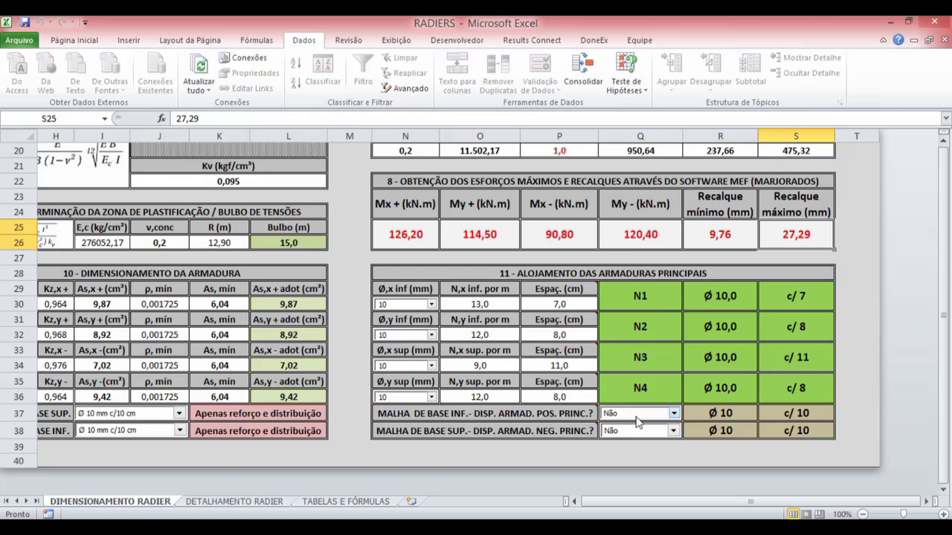
- Test Sim for both the MALHA DE BASE INF. and SUP. main-reinforcement questions in section 11 and restore both to Não
left_click(674, 413)
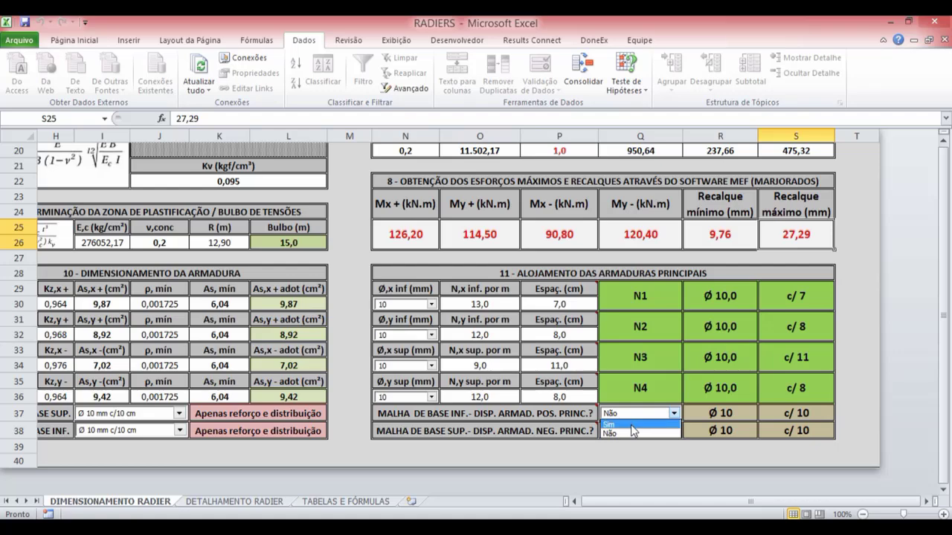
left_click(631, 425)
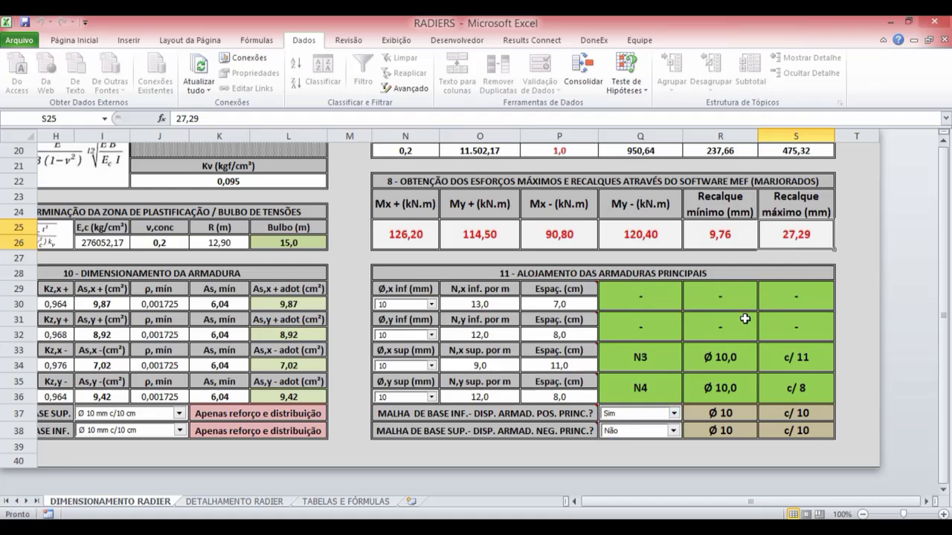
left_click(651, 430)
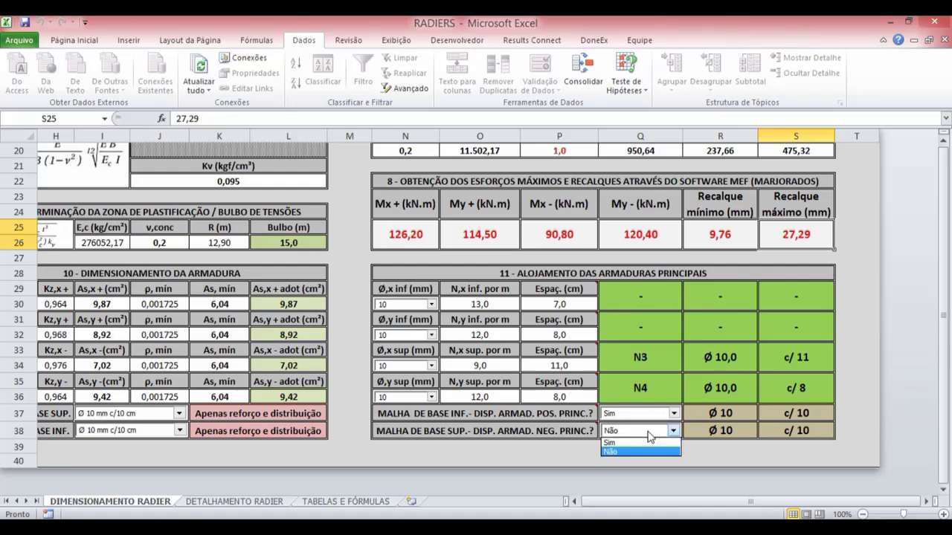
left_click(643, 443)
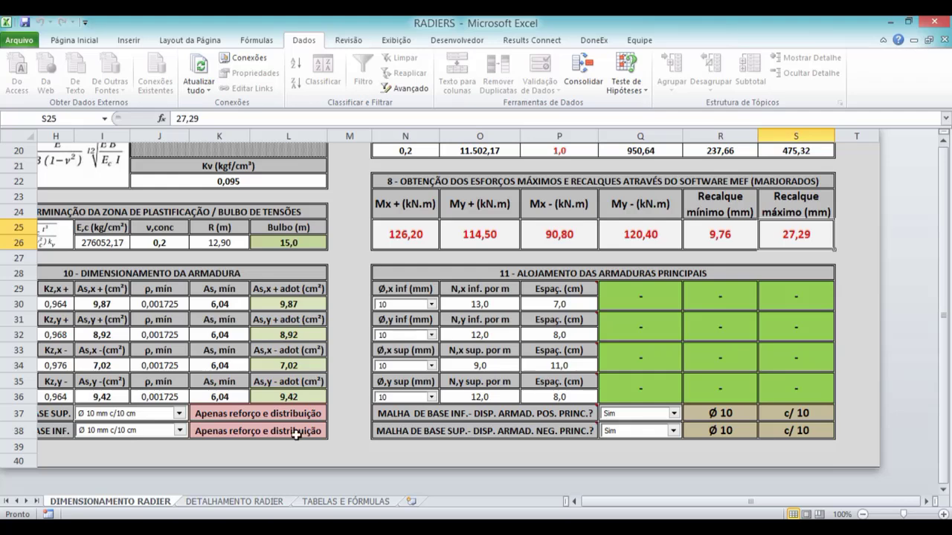
left_click(620, 414)
left_click(619, 434)
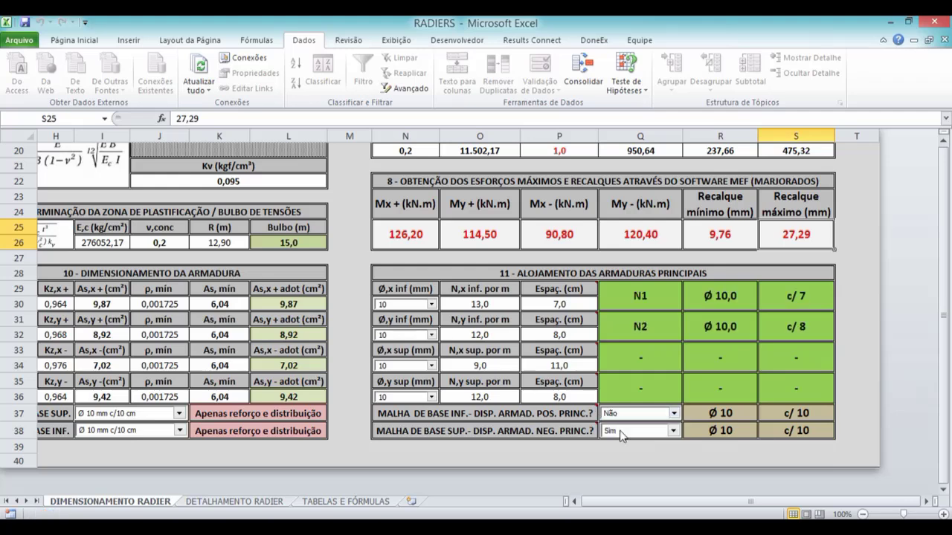
left_click(620, 431)
left_click(616, 452)
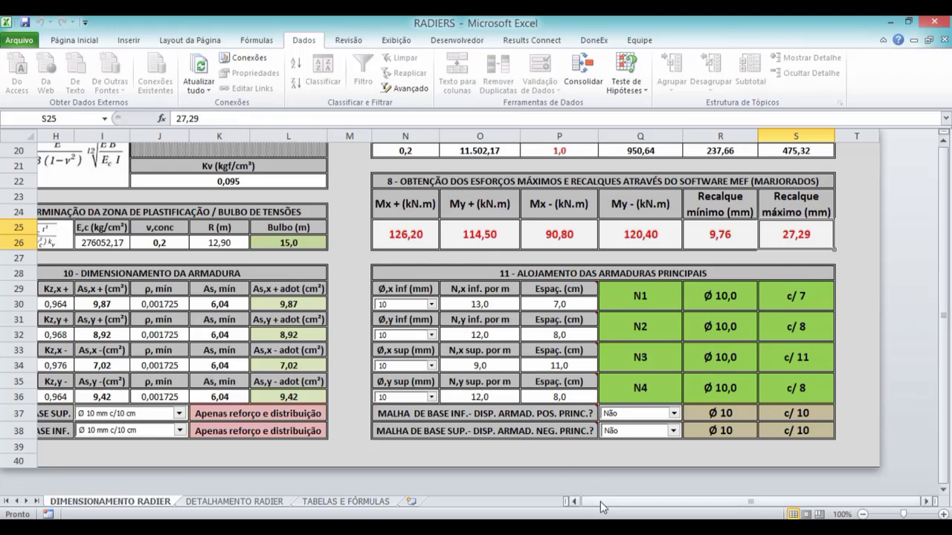
- Enter 11,18 m for dist. mín-máx in section 9, VERIFICAÇÃO DOS RECALQUES
left_click_drag(601, 502, 591, 500)
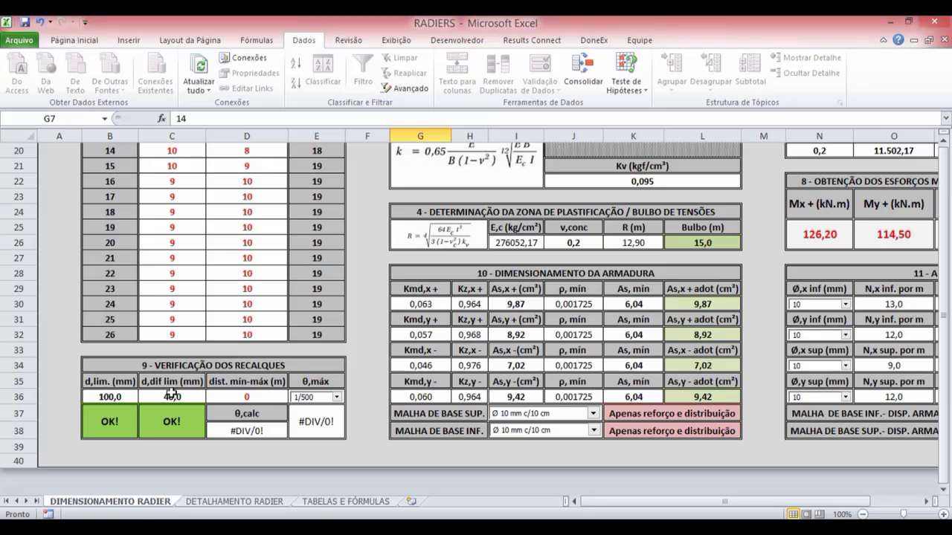
left_click(239, 397)
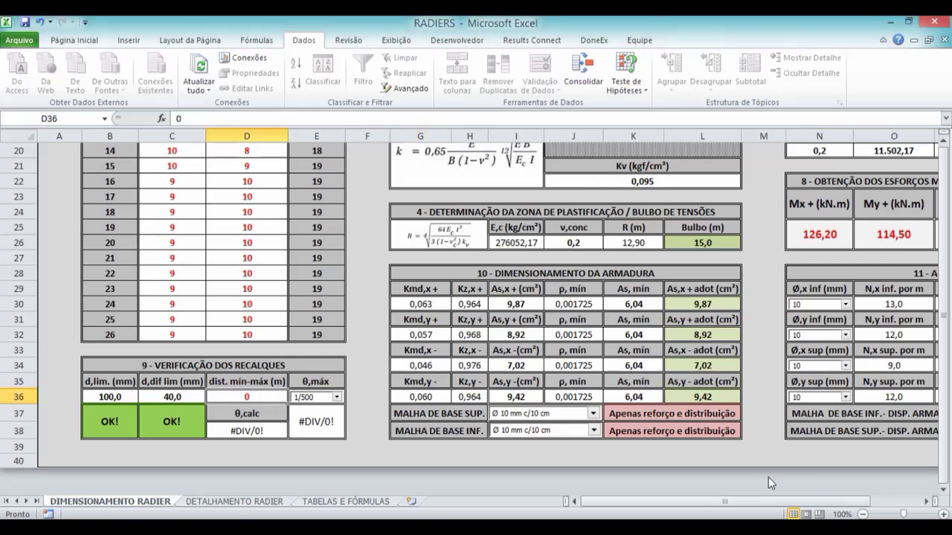
type("11,18")
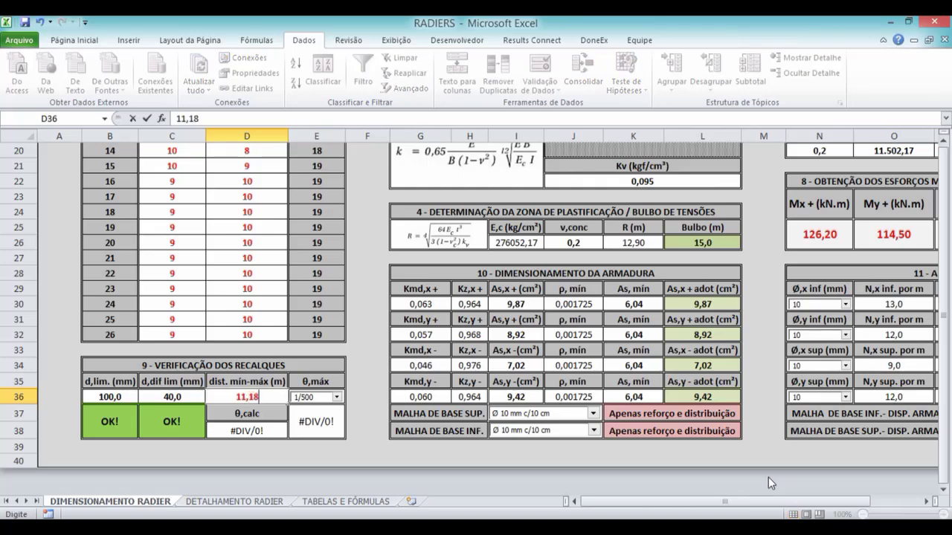
key("Return")
scroll(737, 457, "down", 5)
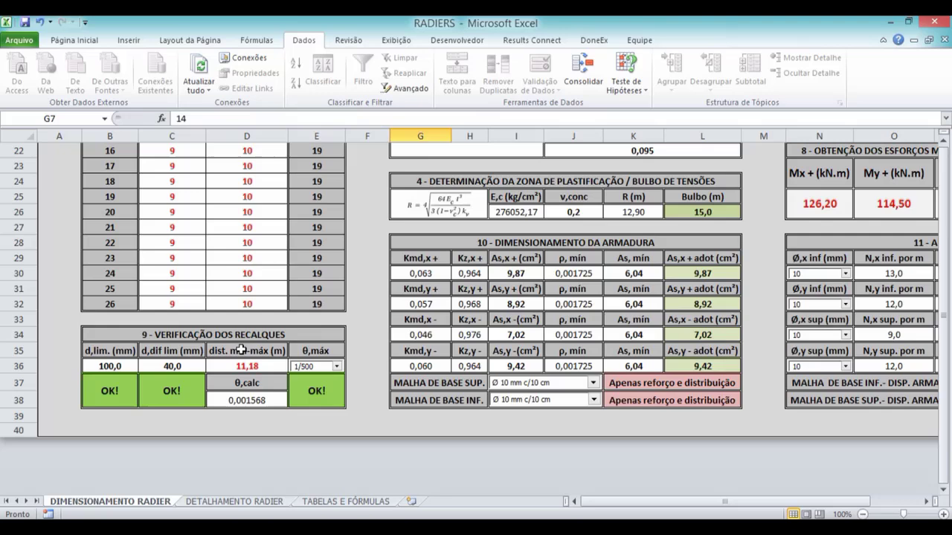
- Test θ,máx limits of 1/800, 1/700 and 1/600 in section 9 and return the limit to 1/500
left_click(305, 366)
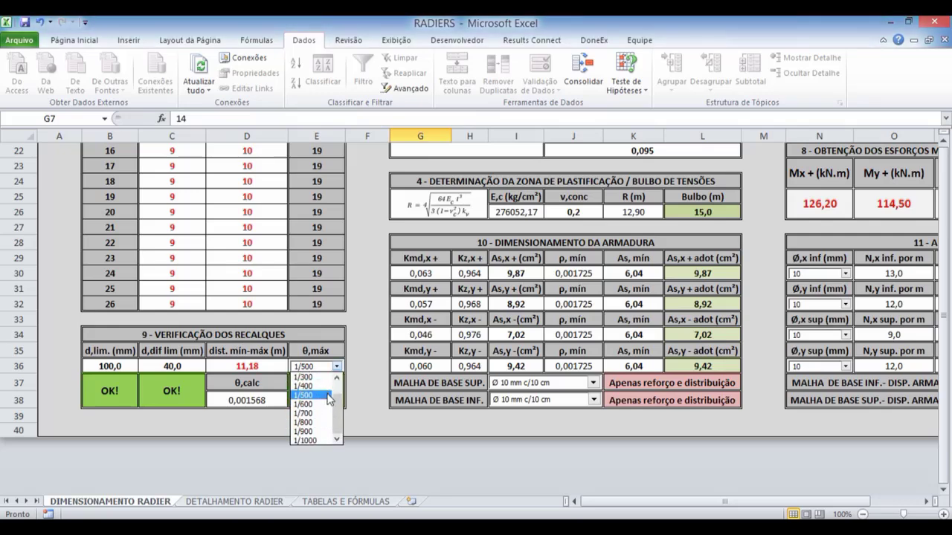
left_click(326, 422)
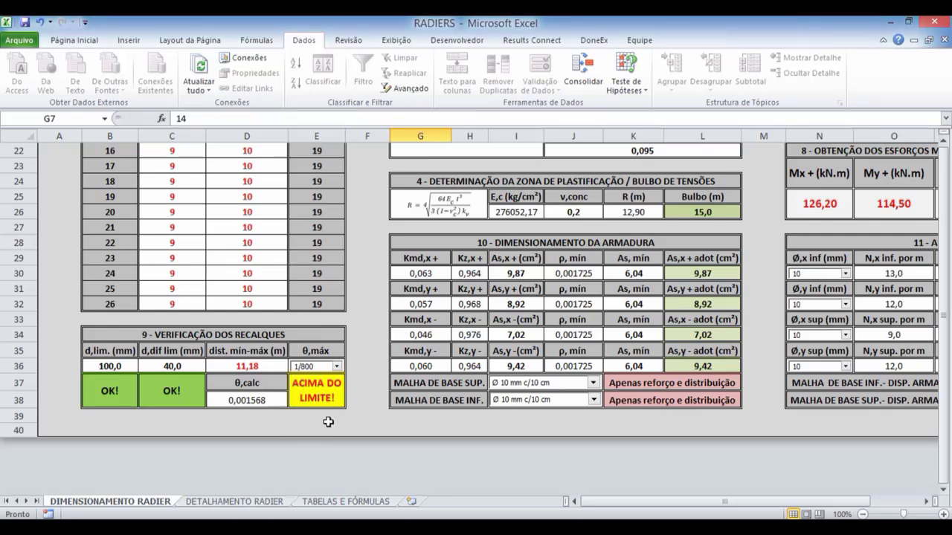
left_click(337, 366)
left_click(319, 412)
left_click(336, 367)
left_click(320, 405)
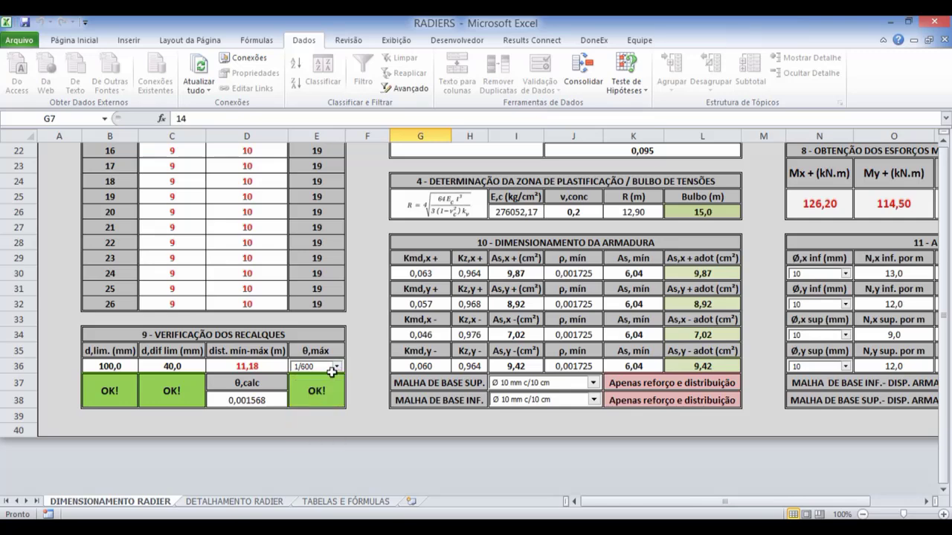
left_click(336, 367)
left_click(322, 414)
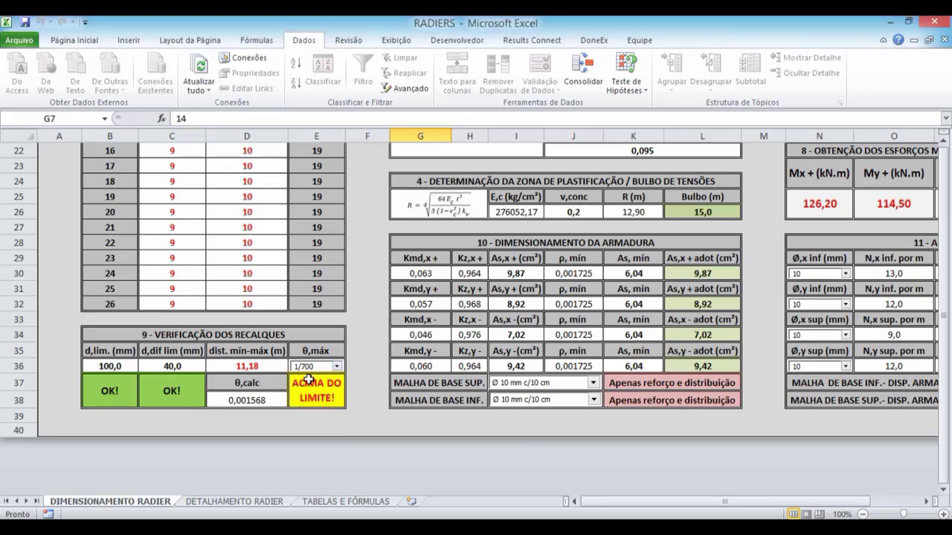
left_click(336, 370)
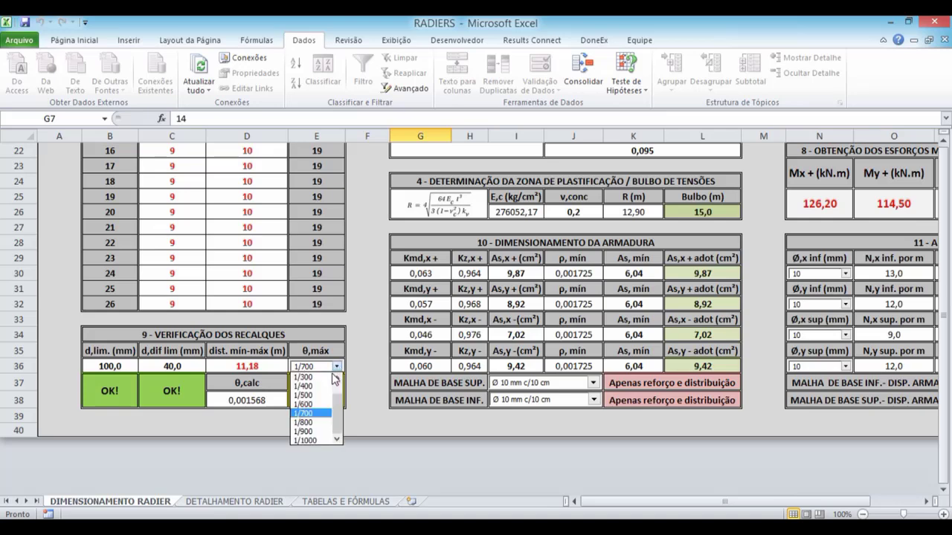
left_click(321, 392)
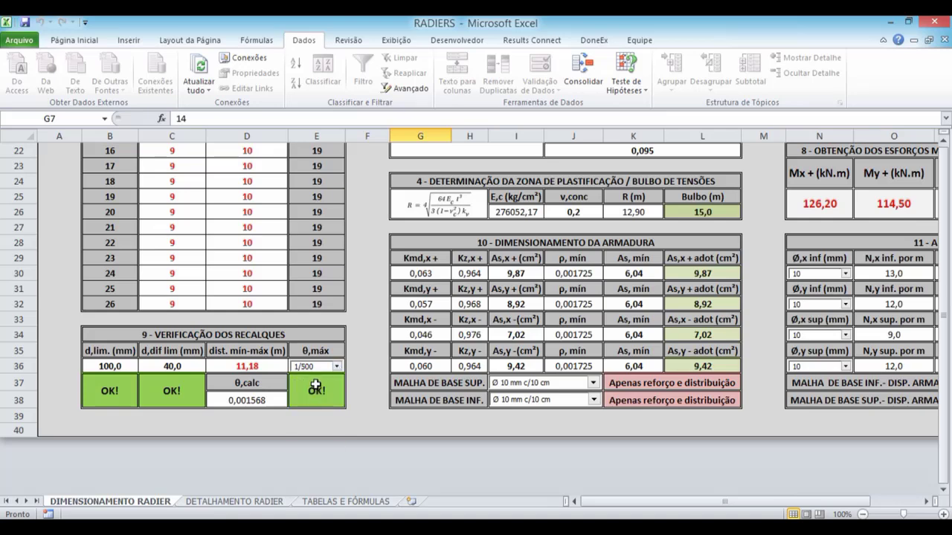
- Try 1/700 for θ,máx in section 9 once more and settle on 1/600
left_click(337, 367)
left_click(312, 412)
left_click(337, 366)
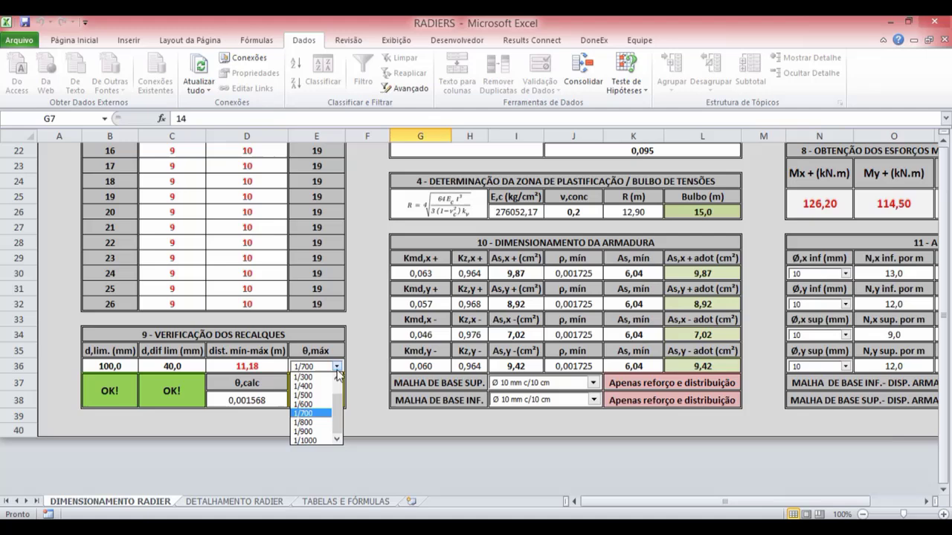
left_click(314, 404)
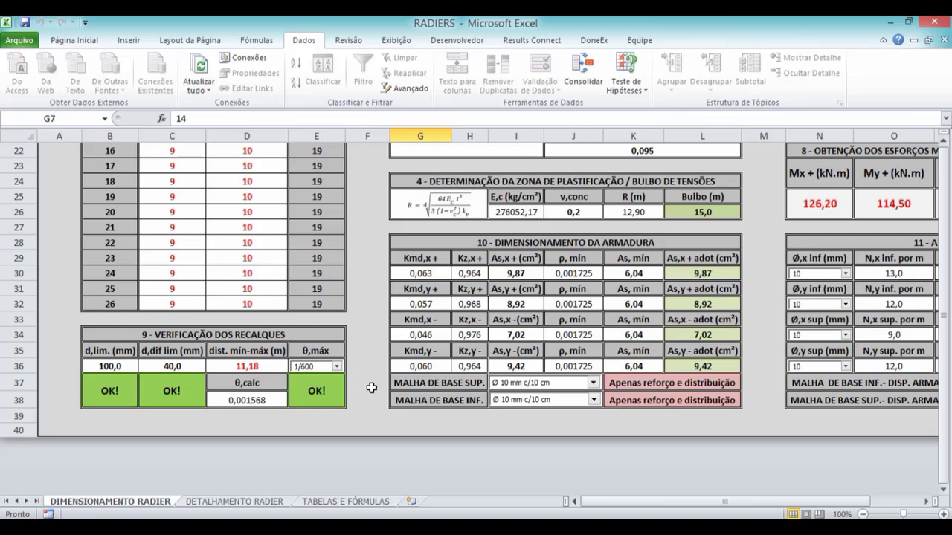
- Open the DETALHAMENTO RADIER sheet and review its reinforcement drawings and the RESUMO DE MATERIAIS table
left_click_drag(631, 501, 654, 504)
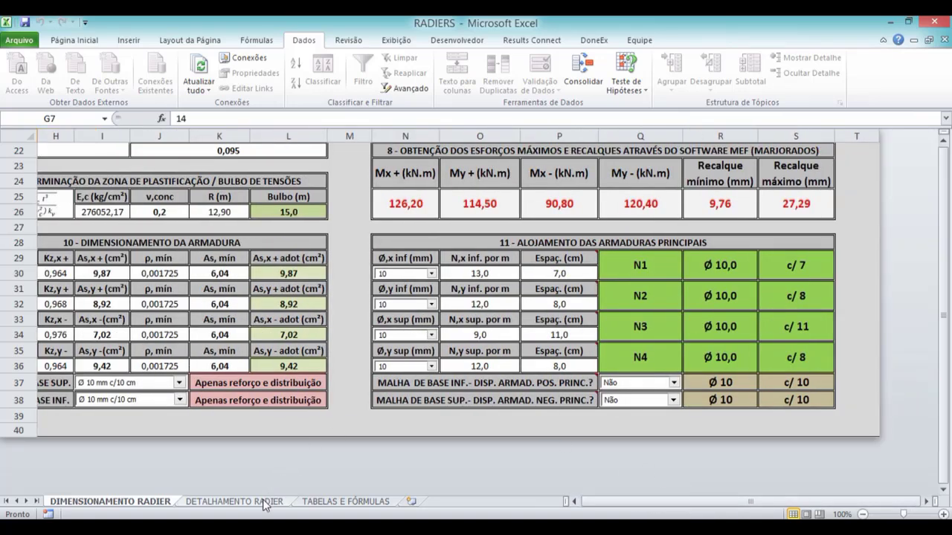
left_click(235, 501)
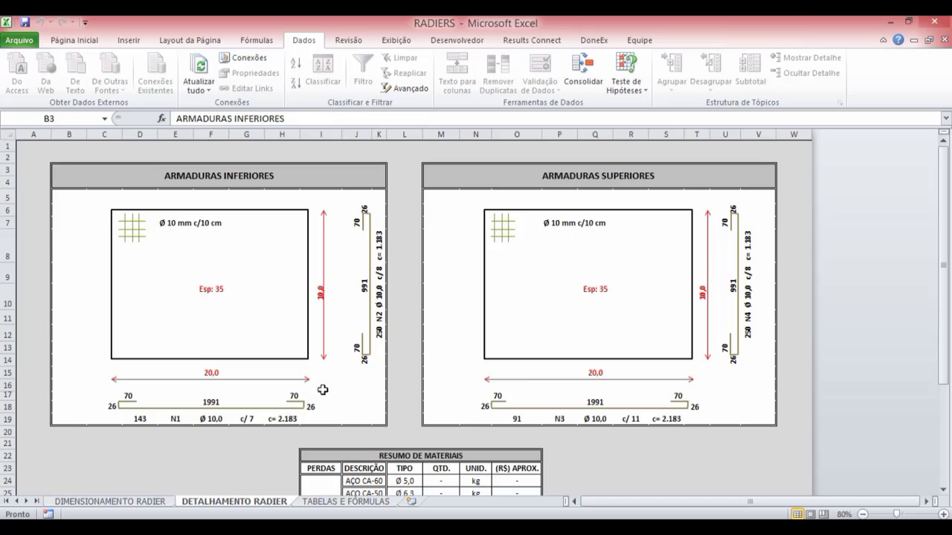
scroll(325, 374, "down", 4)
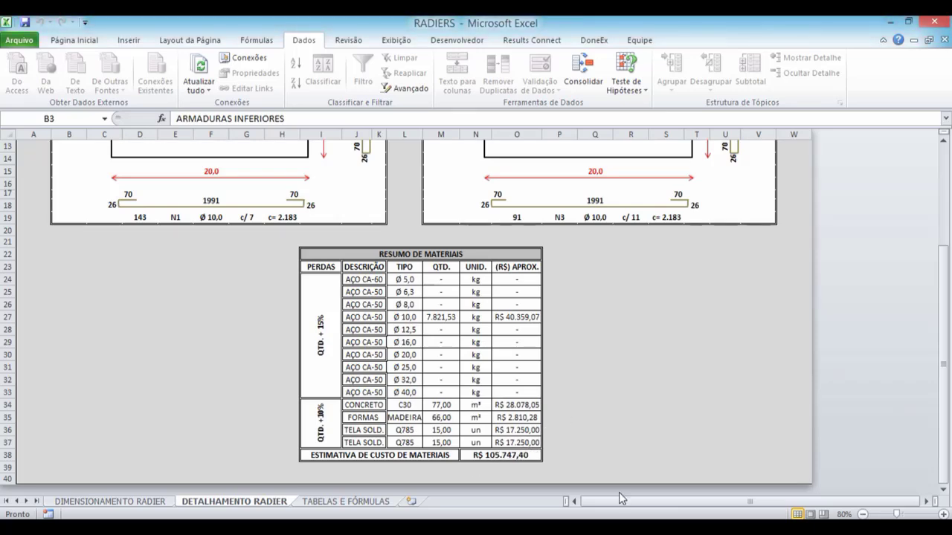
scroll(617, 498, "up", 4)
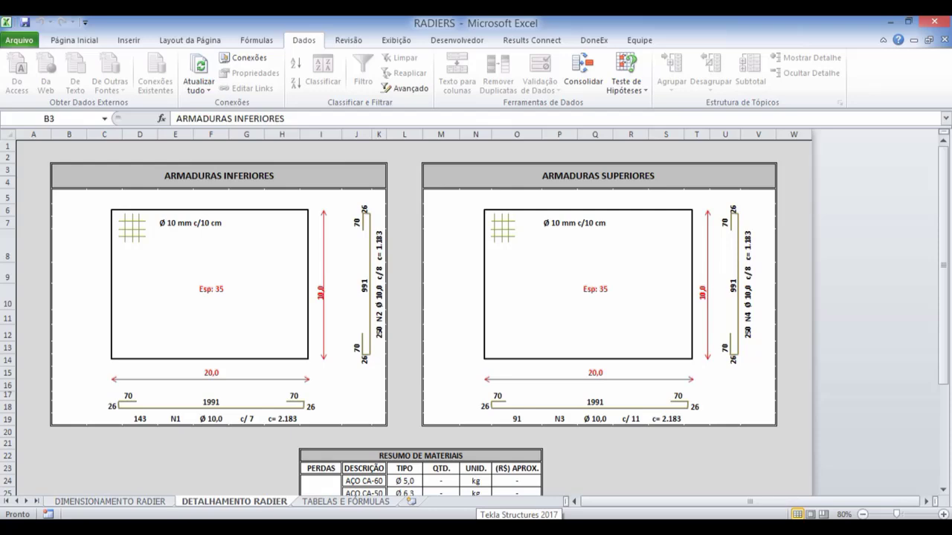
- Compare the ARMADURAS NEGATIVAS image in Windows Photo Viewer with the ARMADURAS SUPERIORES drawing in the RADIERS workbook
key("alt+Tab")
key("alt+Tab")
key("alt+Tab")
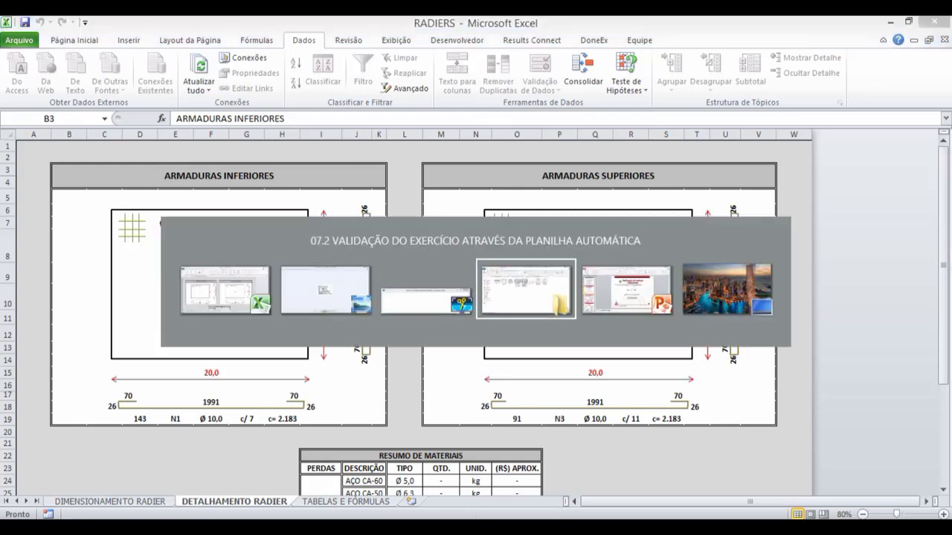
key("alt+Tab")
key("alt+Tab")
key("alt+Tab")
key("alt+Tab")
key("Right")
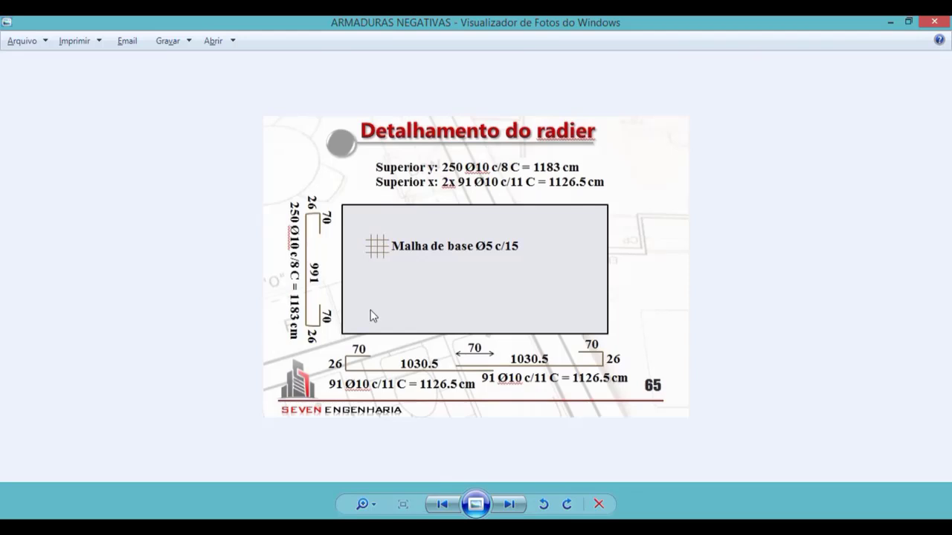
key("alt+Tab")
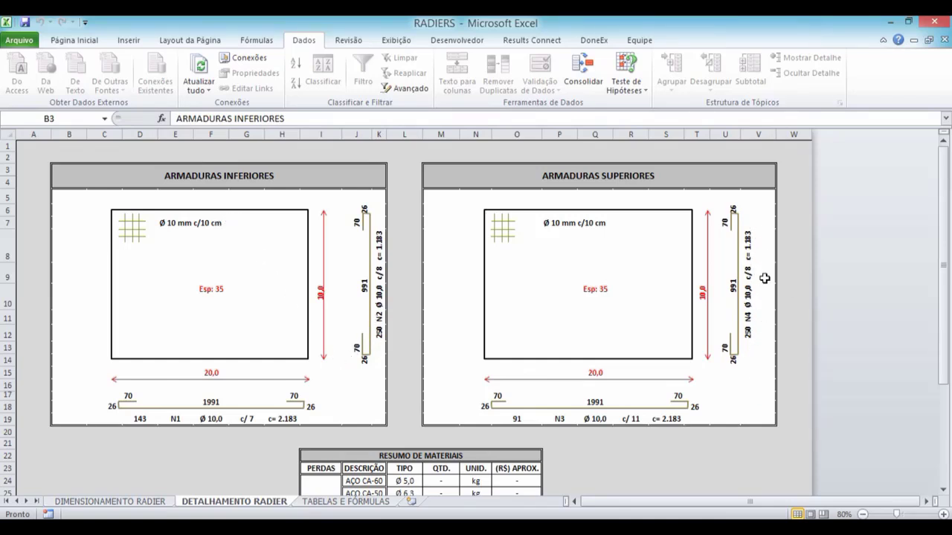
key("alt+Tab")
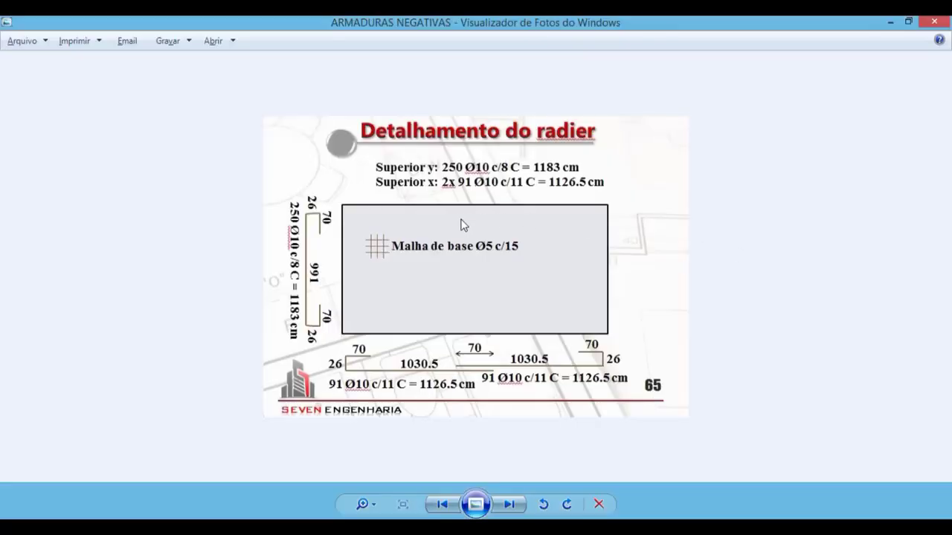
key("alt+Tab")
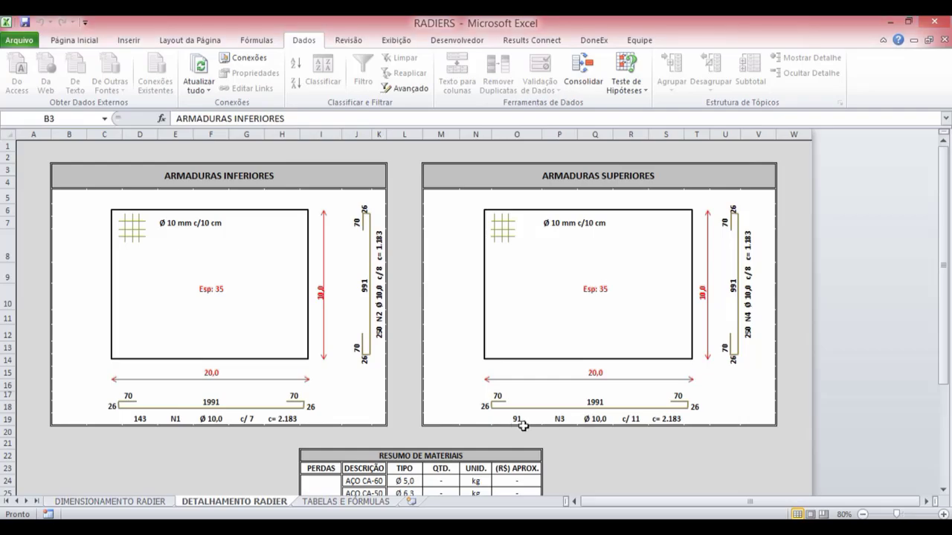
key("alt+Tab")
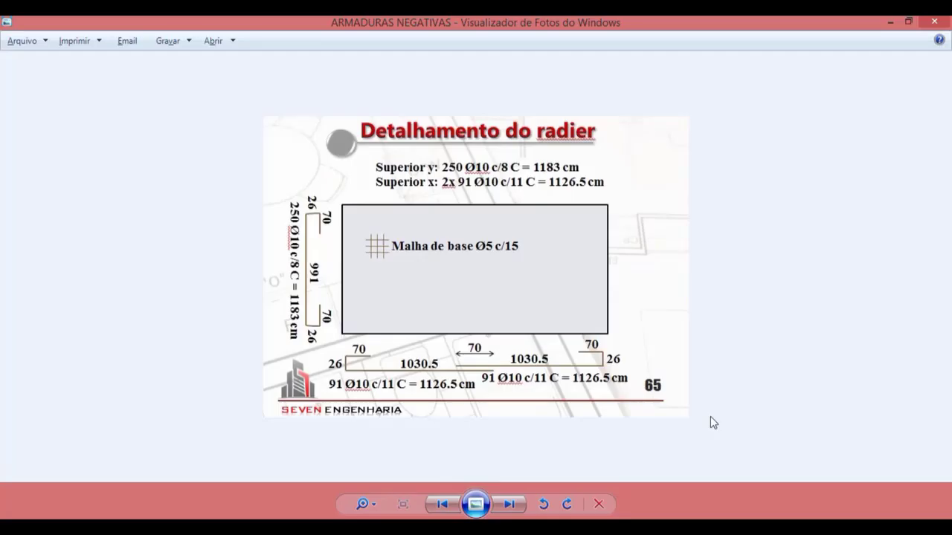
- Compare the ARMADURAS POSITIVAS image with the ARMADURAS INFERIORES drawing in Excel and look over the material summary
key("Right")
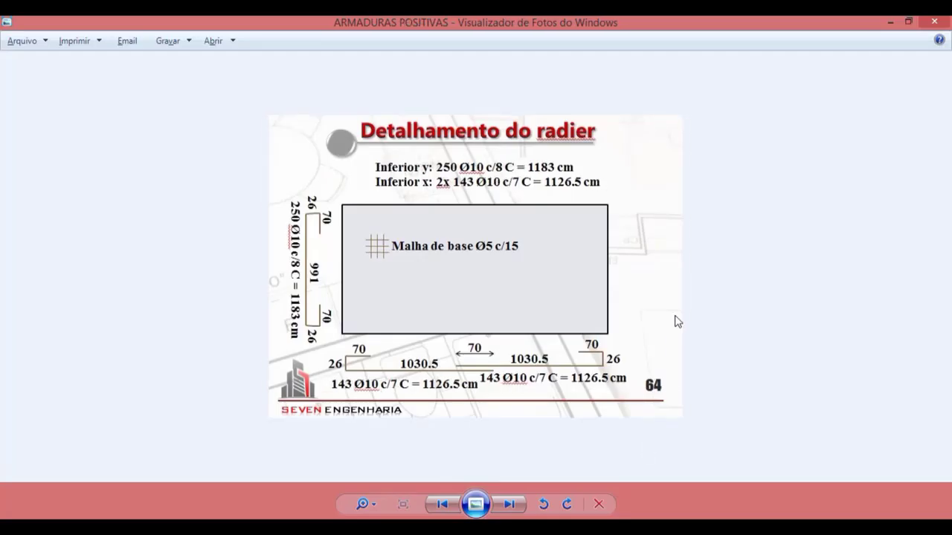
key("alt+Tab")
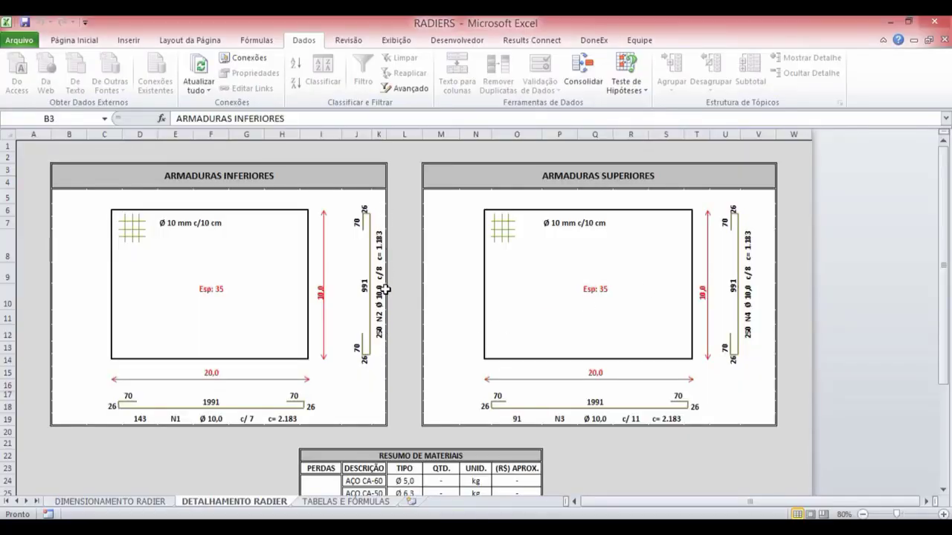
key("alt+Tab")
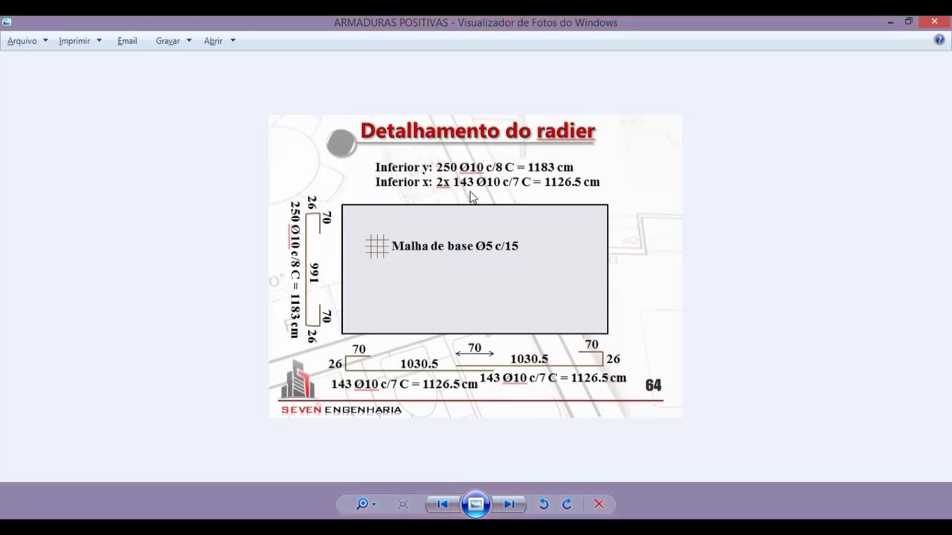
key("alt+Tab")
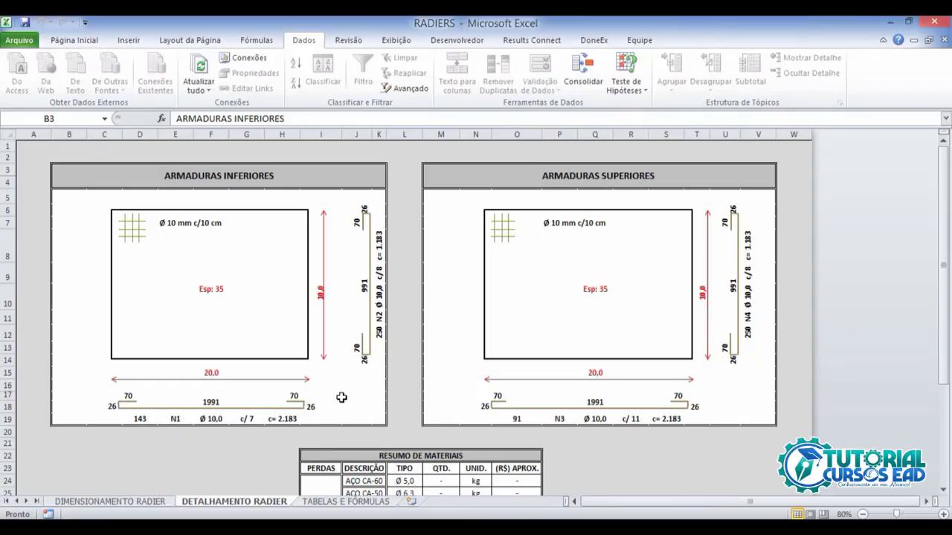
scroll(342, 397, "down", 1)
scroll(342, 397, "down", 2)
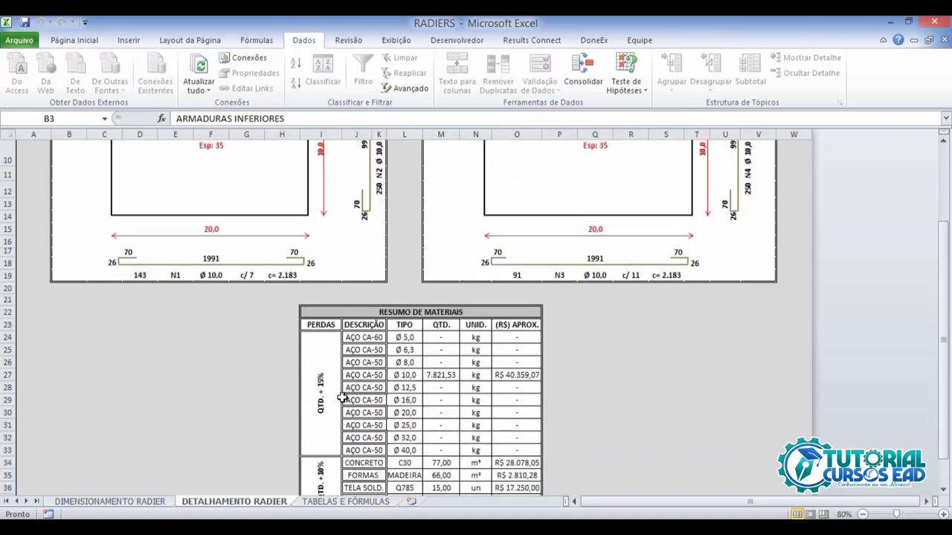
scroll(342, 398, "up", 2)
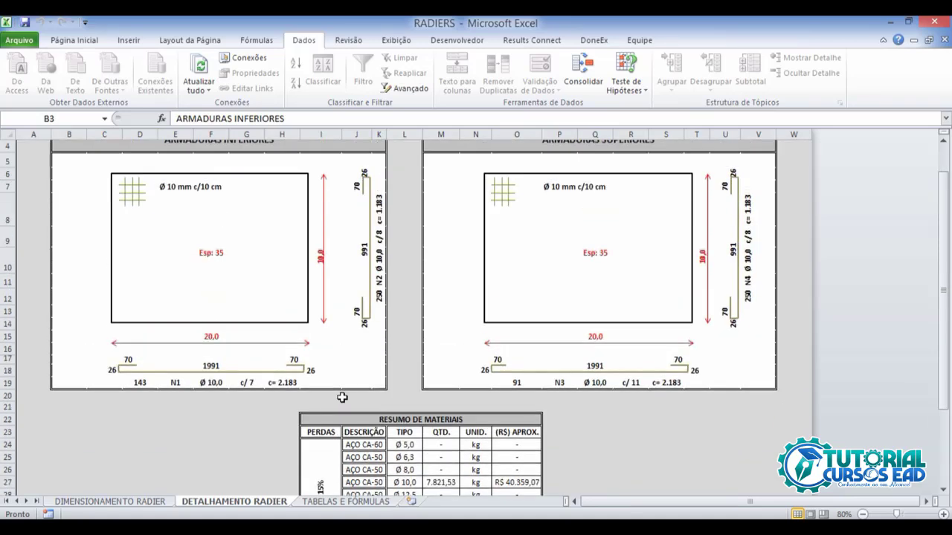